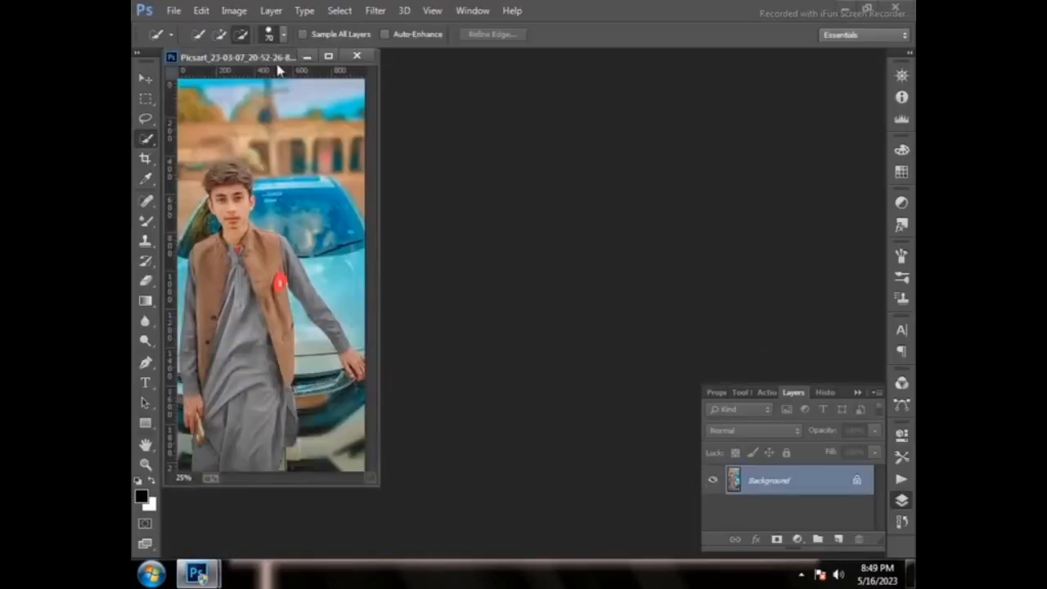
Step: Dock the photo's window and crop off the lower strip of the picture with the Crop tool
{"action": "left_click_drag", "start_coordinate": [276, 66], "coordinate": [400, 56]}
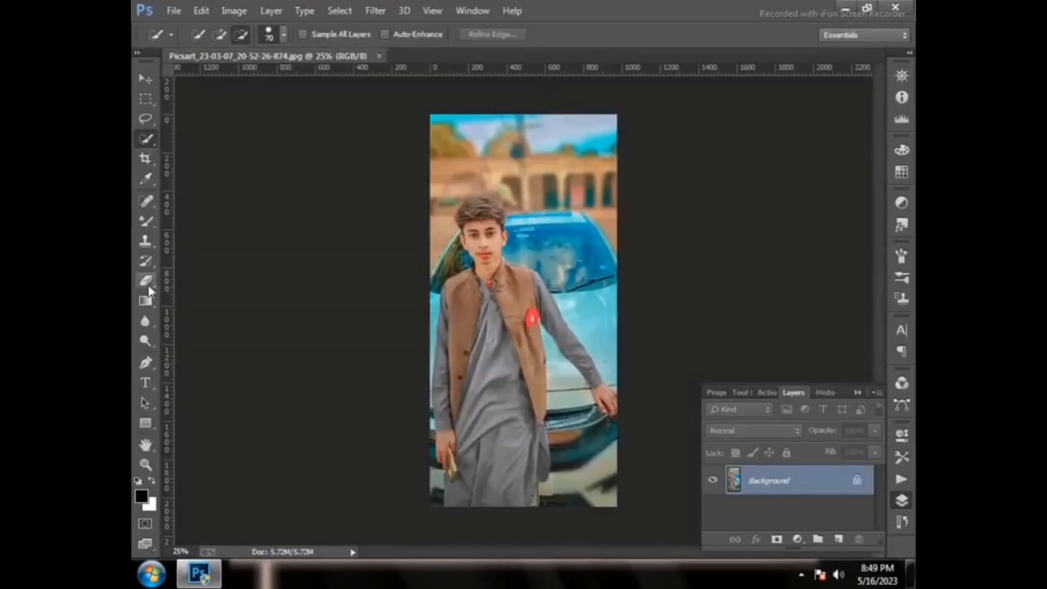
{"action": "left_click", "coordinate": [146, 159]}
{"action": "left_click_drag", "start_coordinate": [523, 507], "coordinate": [523, 470]}
{"action": "key", "text": "Return"}
Step: Apply the Camera Raw Filter to the photo with Highlights at -100 and lowered Shadows
{"action": "left_click", "coordinate": [368, 9]}
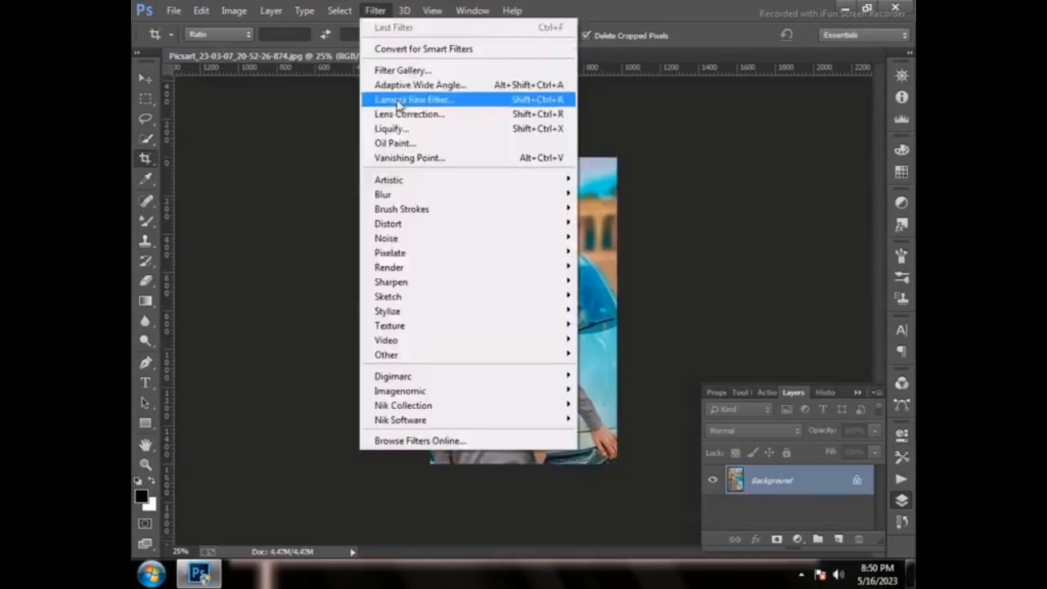
{"action": "left_click", "coordinate": [396, 97]}
{"action": "left_click_drag", "start_coordinate": [773, 420], "coordinate": [705, 420]}
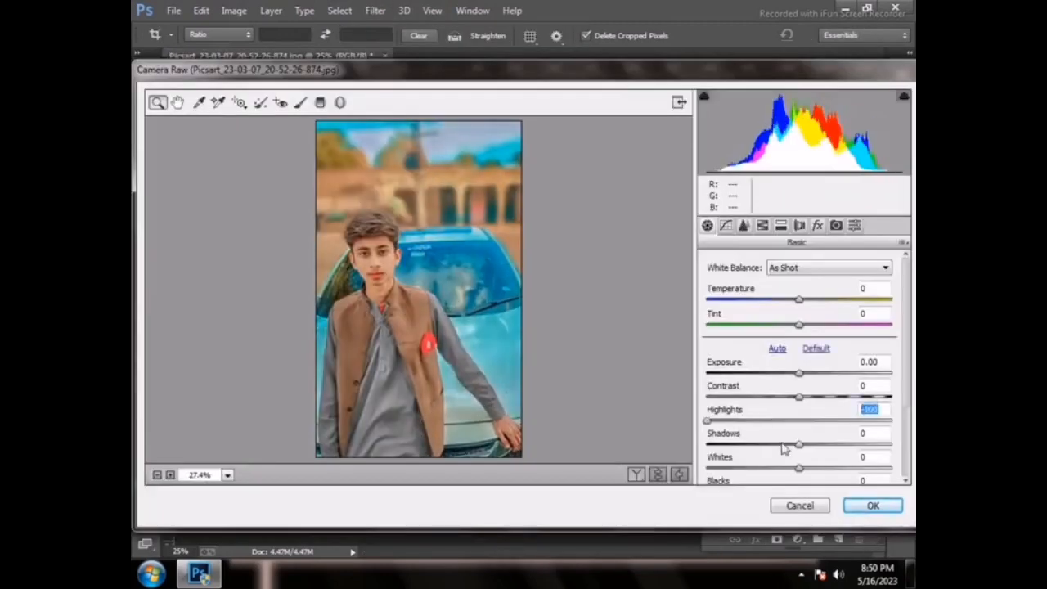
{"action": "left_click_drag", "start_coordinate": [783, 445], "coordinate": [766, 446]}
{"action": "scroll", "coordinate": [767, 447], "scroll_direction": "down", "scroll_amount": 3}
{"action": "left_click_drag", "start_coordinate": [761, 360], "coordinate": [634, 362]}
{"action": "key", "text": "Return"}
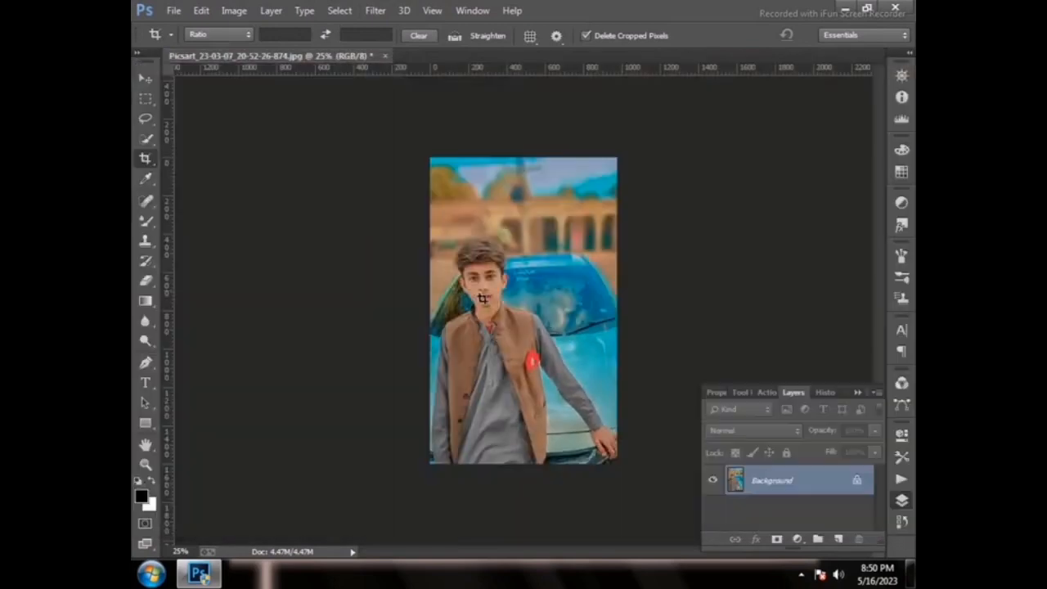
Step: Select the boy and the car with Quick Selection and hide the rest of the photo with a layer mask
{"action": "left_click", "coordinate": [145, 464]}
{"action": "left_click", "coordinate": [567, 211]}
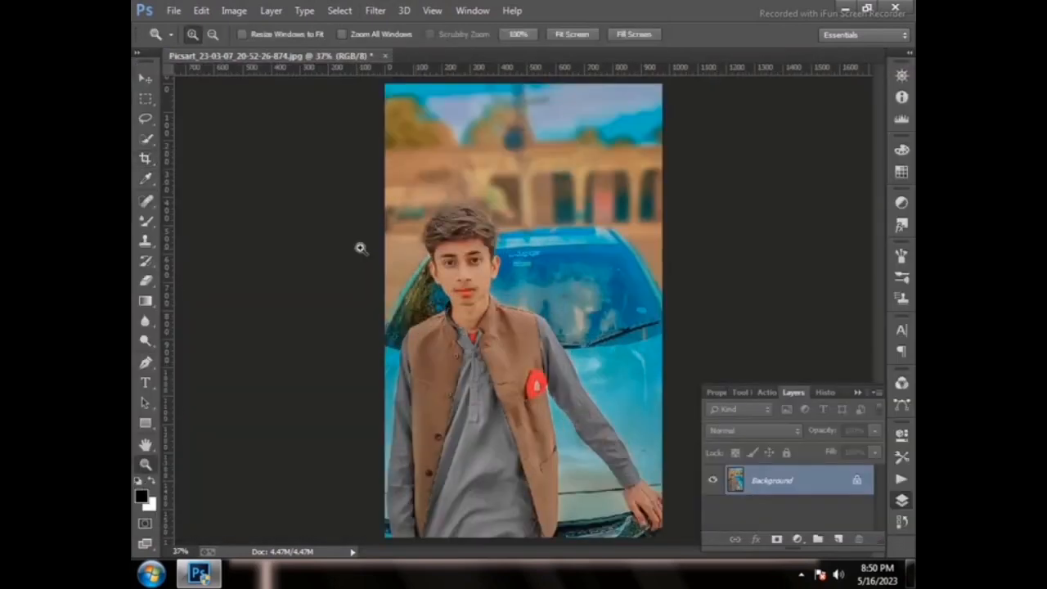
{"action": "key", "text": "w"}
{"action": "mouse_move", "coordinate": [417, 332]}
{"action": "left_mouse_down"}
{"action": "mouse_move", "coordinate": [483, 326]}
{"action": "mouse_move", "coordinate": [638, 520]}
{"action": "mouse_move", "coordinate": [537, 532]}
{"action": "mouse_move", "coordinate": [573, 245]}
{"action": "mouse_move", "coordinate": [433, 307]}
{"action": "mouse_move", "coordinate": [399, 359]}
{"action": "mouse_move", "coordinate": [406, 311]}
{"action": "mouse_move", "coordinate": [459, 234]}
{"action": "mouse_move", "coordinate": [477, 234]}
{"action": "mouse_move", "coordinate": [471, 222]}
{"action": "mouse_move", "coordinate": [441, 226]}
{"action": "left_mouse_up"}
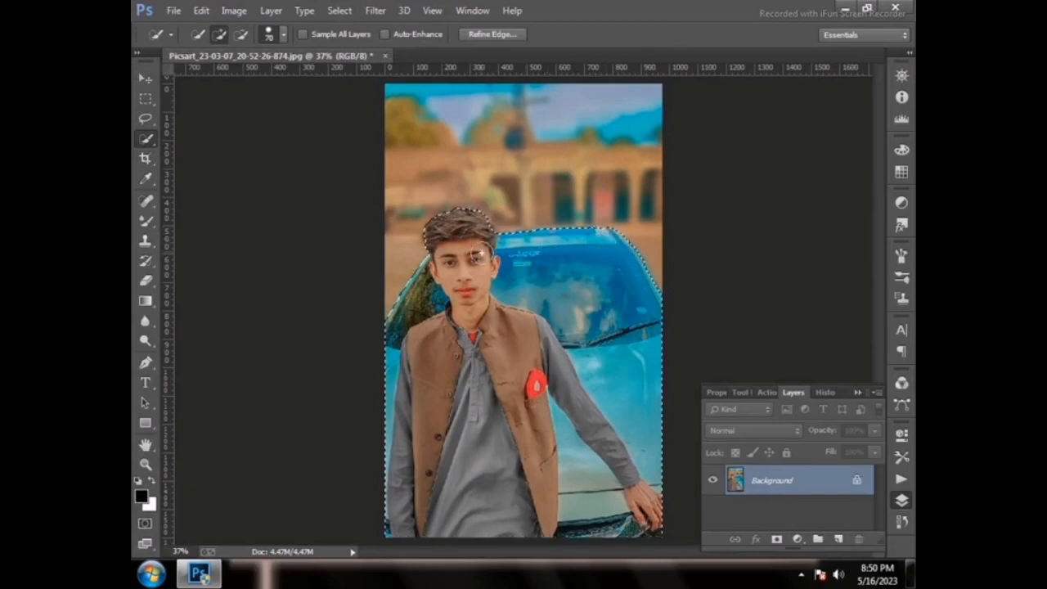
{"action": "key", "text": "alt"}
{"action": "right_click", "coordinate": [486, 143]}
{"action": "key", "text": "Escape"}
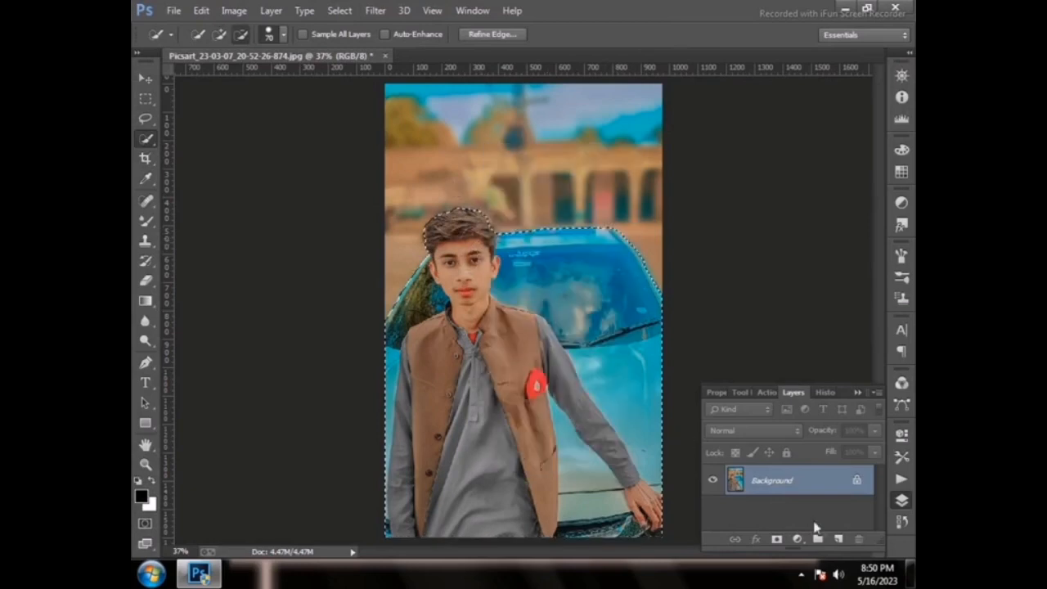
{"action": "left_click", "coordinate": [777, 539]}
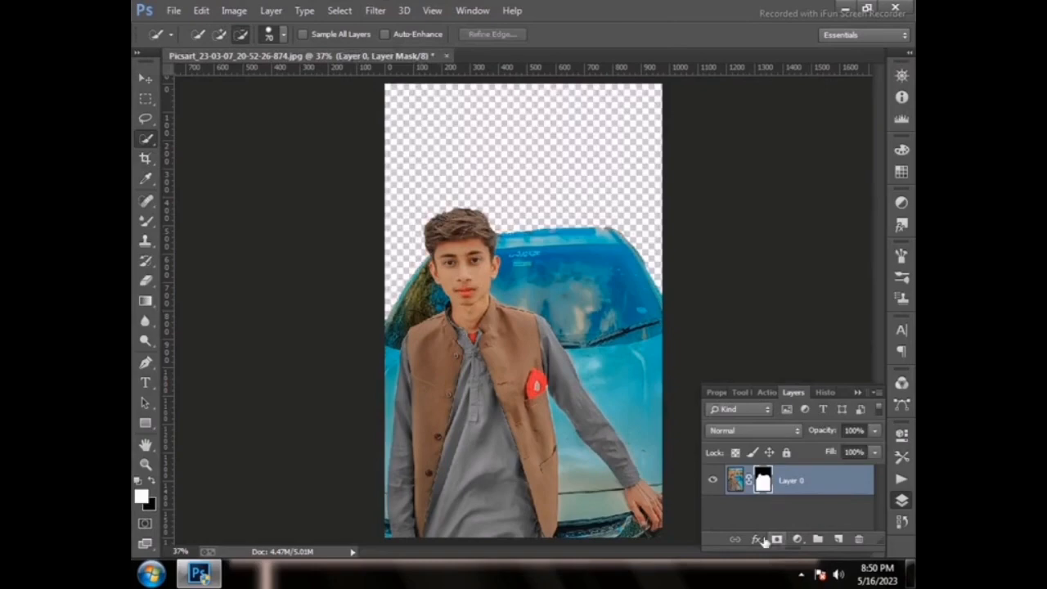
Step: Place the blue layered-paper image c493239793b1ae283b5a02a13c283221.jpg into the document with its default Camera Raw settings
{"action": "left_click", "coordinate": [173, 10]}
{"action": "left_click", "coordinate": [288, 233]}
{"action": "double_click", "coordinate": [288, 232]}
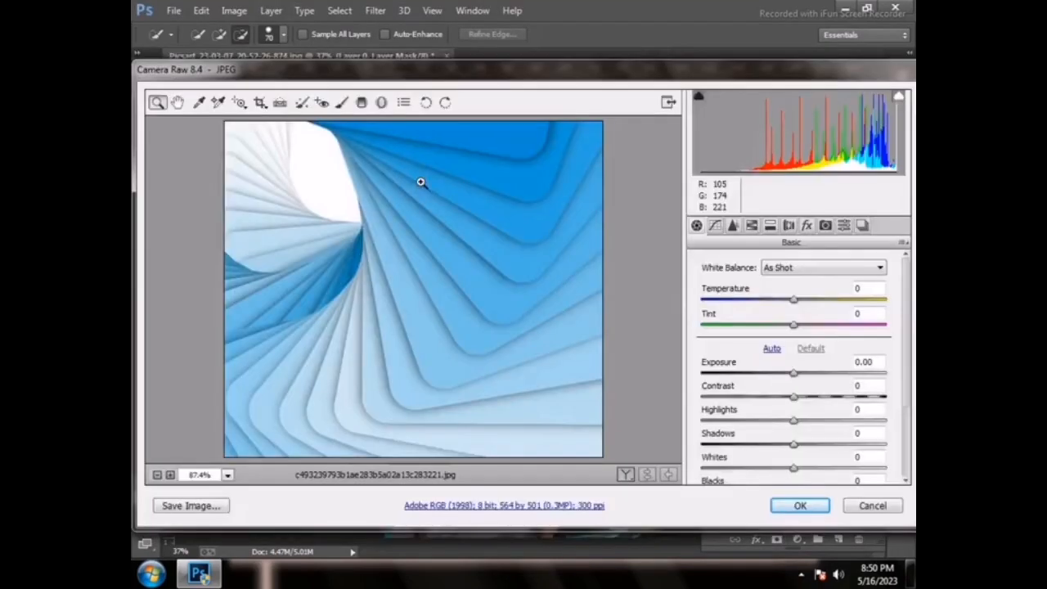
{"action": "left_click", "coordinate": [797, 505]}
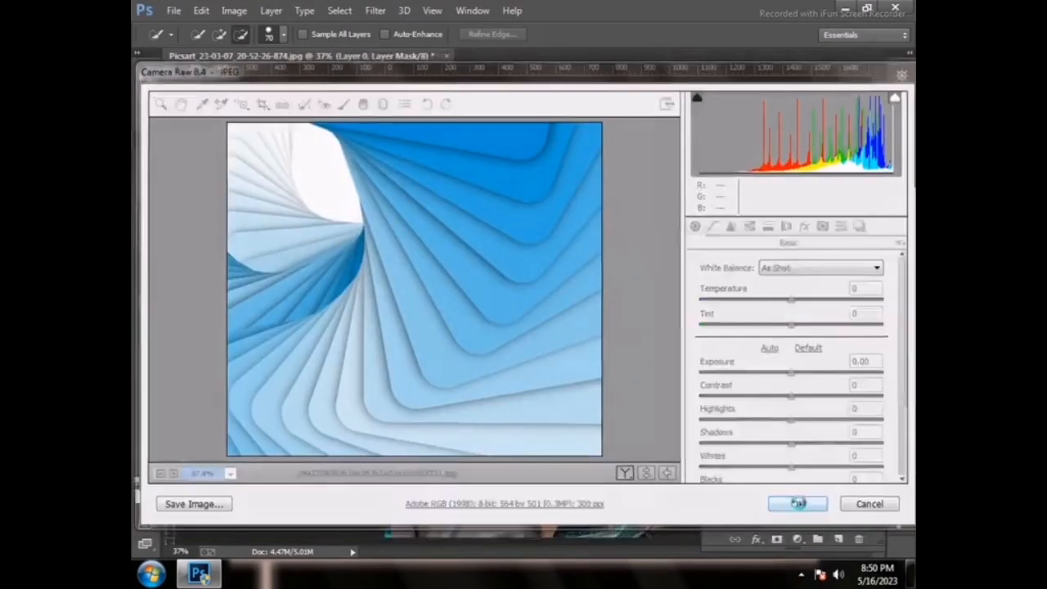
Step: Enlarge and slightly rotate the placed blue image to cover the background area, and move its layer below Layer 0
{"action": "left_click_drag", "start_coordinate": [680, 464], "coordinate": [689, 490]}
{"action": "left_click_drag", "start_coordinate": [503, 292], "coordinate": [311, 234]}
{"action": "left_click_drag", "start_coordinate": [491, 95], "coordinate": [548, 77]}
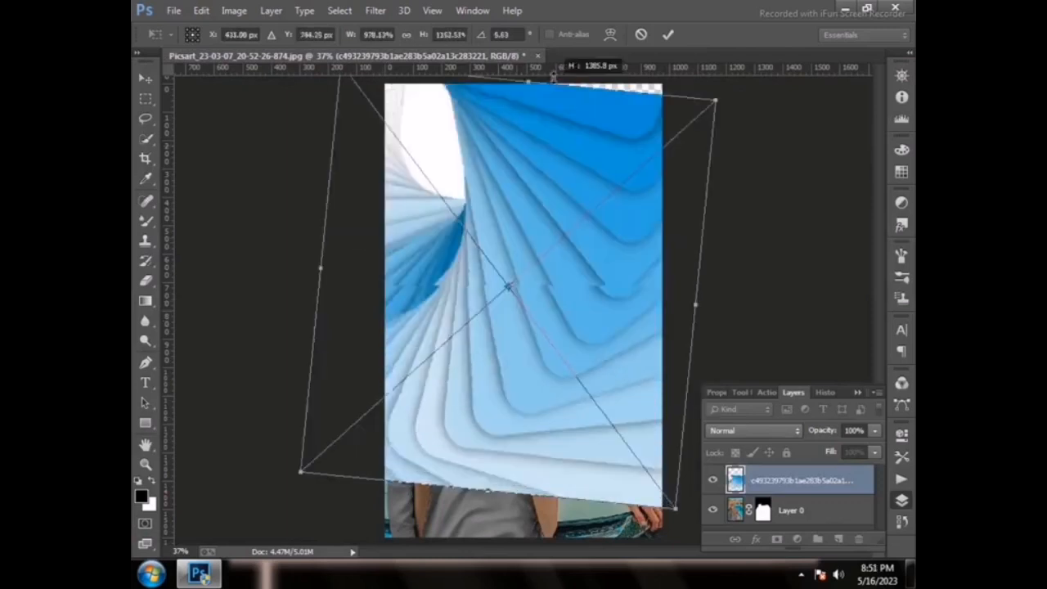
{"action": "key", "text": "Return"}
{"action": "key", "text": "w"}
{"action": "left_click_drag", "start_coordinate": [743, 511], "coordinate": [769, 534]}
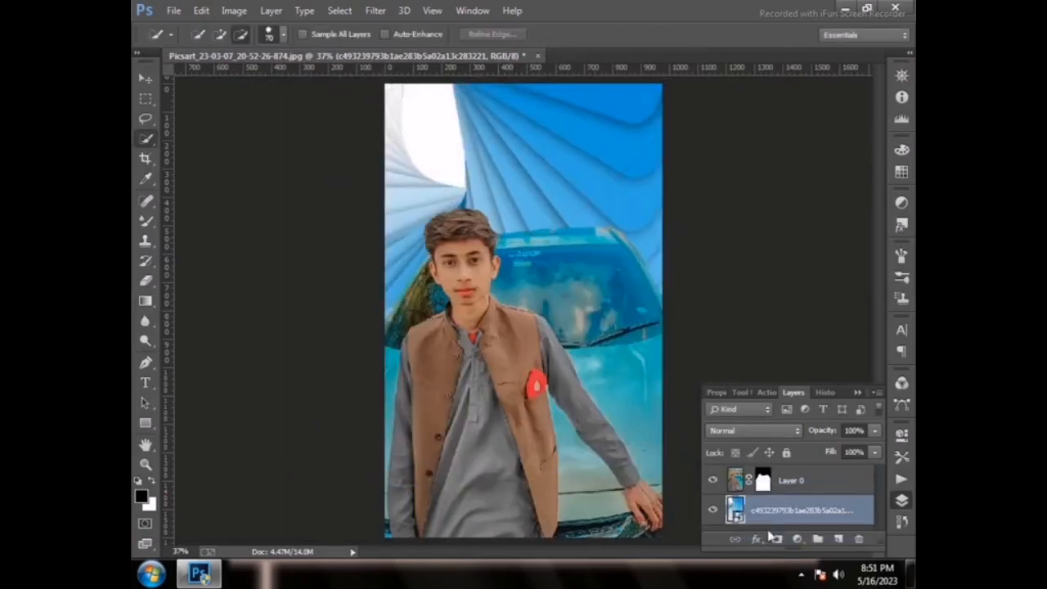
{"action": "left_click", "coordinate": [801, 574]}
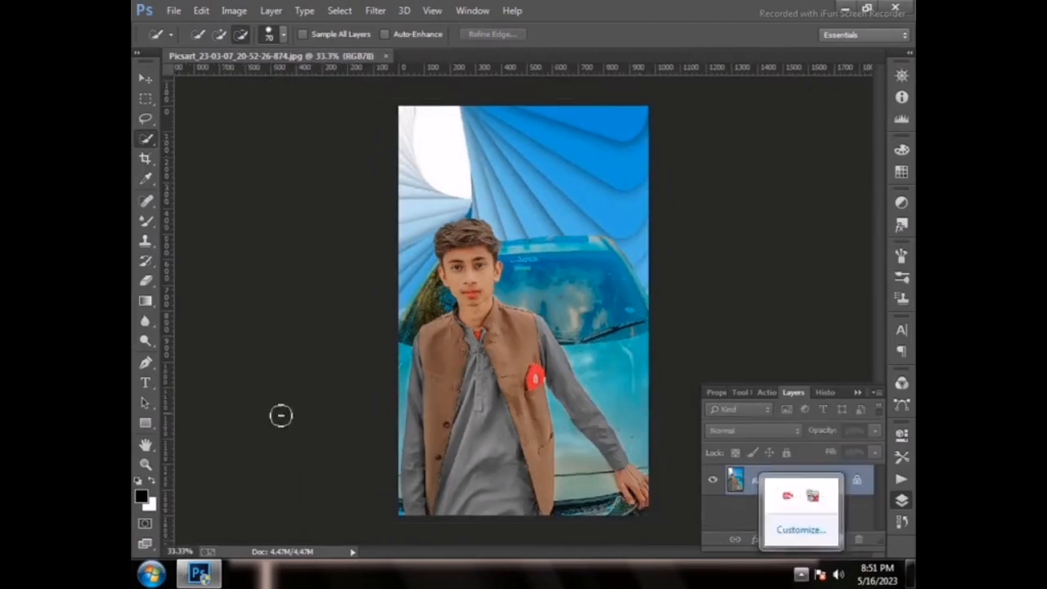
Step: Soften the outer hair edge beside the boy's forehead using the Blur tool with a 15 px brush
{"action": "left_click", "coordinate": [145, 464]}
{"action": "left_click", "coordinate": [468, 244]}
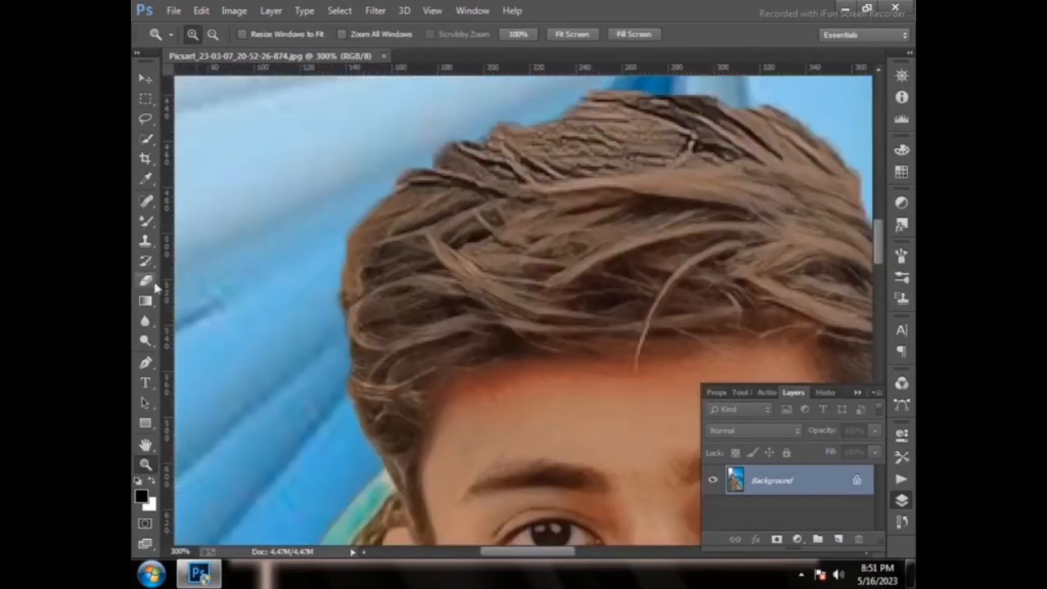
{"action": "left_click", "coordinate": [145, 321]}
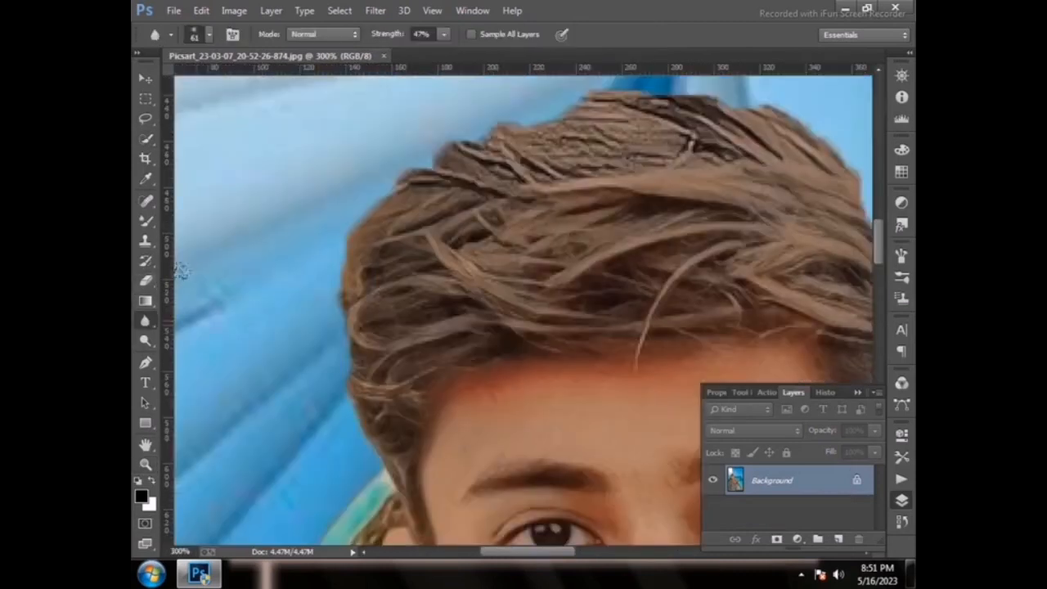
{"action": "key", "text": "bracketleft"}
{"action": "key", "text": "bracketleft"}
{"action": "key", "text": "bracketleft"}
{"action": "key", "text": "bracketleft"}
{"action": "key", "text": "bracketleft"}
{"action": "left_click_drag", "start_coordinate": [336, 309], "coordinate": [360, 339]}
Step: Give the Blur tool a different 25 px textured brush tip and raise its strength to 74%
{"action": "right_click", "coordinate": [381, 324]}
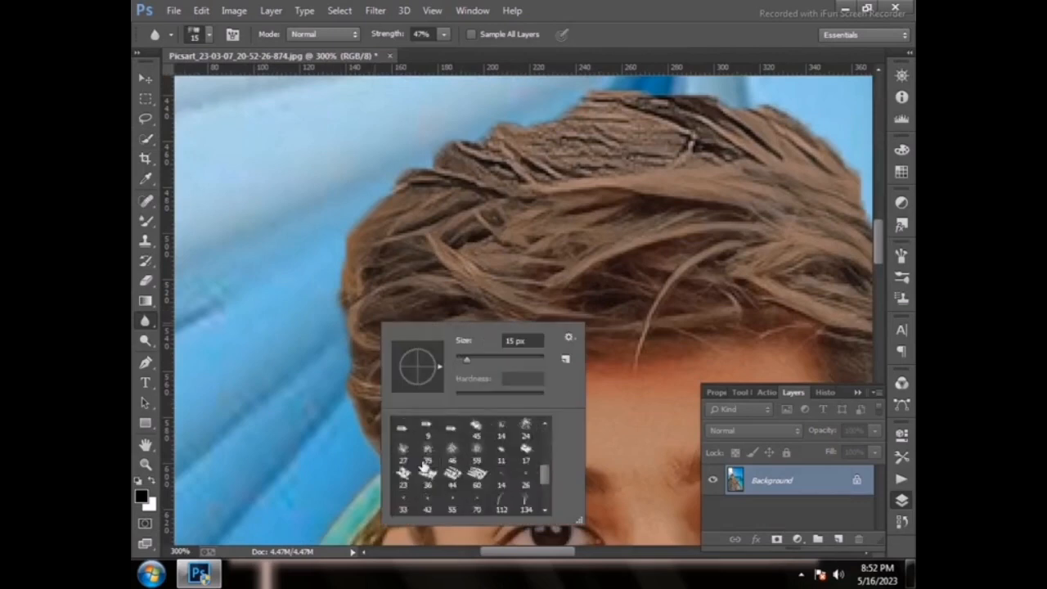
{"action": "double_click", "coordinate": [426, 467]}
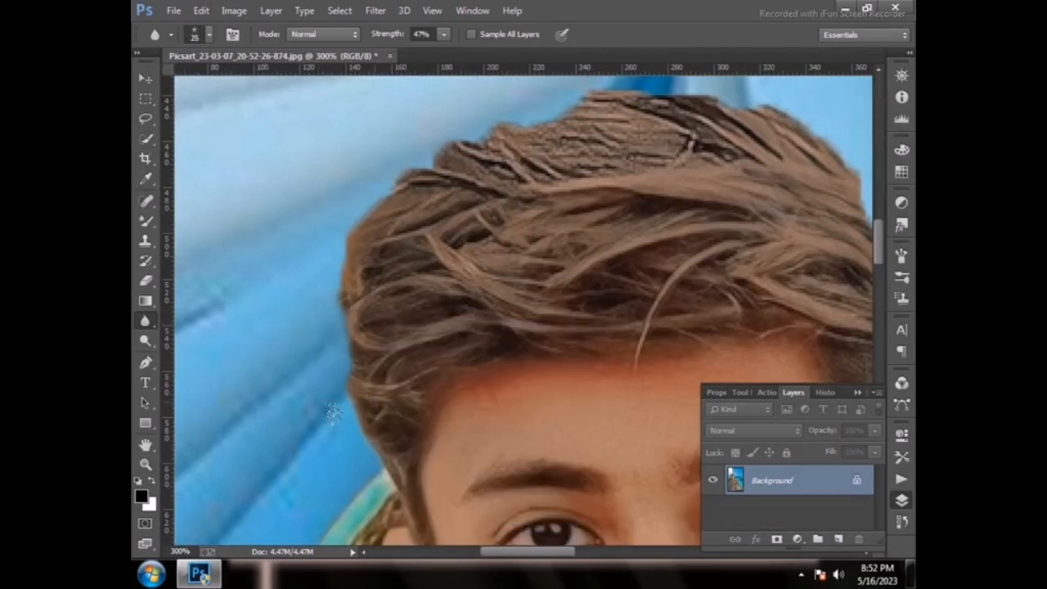
{"action": "left_click", "coordinate": [443, 33]}
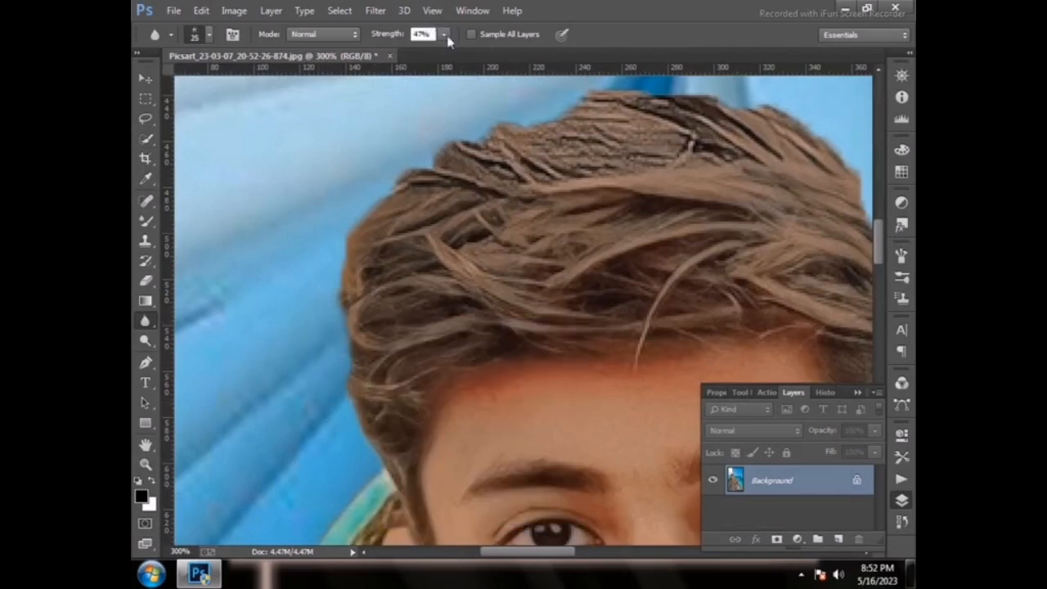
{"action": "left_click", "coordinate": [356, 33]}
{"action": "left_click", "coordinate": [419, 184]}
Step: Blur the hair outline along the top and both sides of the head, and fit the whole image on screen
{"action": "scroll", "coordinate": [307, 350], "scroll_direction": "up", "scroll_amount": 5}
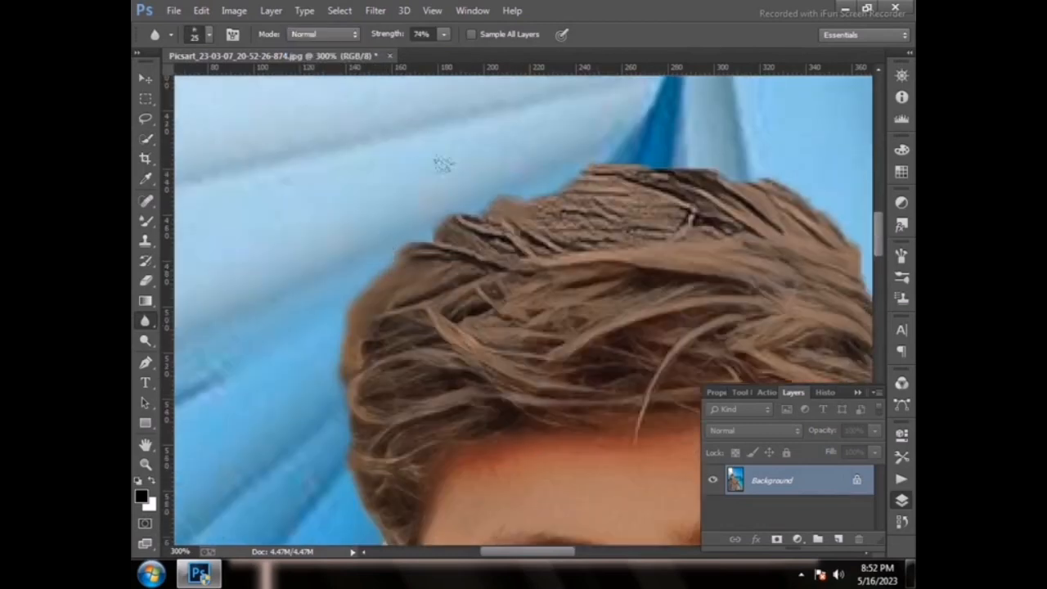
{"action": "scroll", "coordinate": [589, 184], "scroll_direction": "down", "scroll_amount": 1}
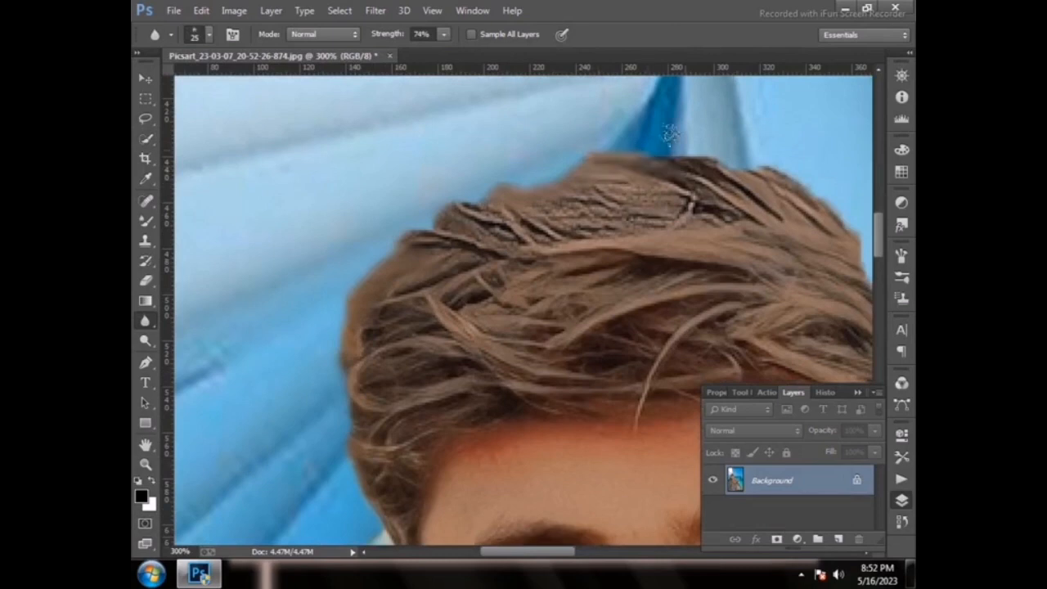
{"action": "scroll", "coordinate": [738, 123], "scroll_direction": "down", "scroll_amount": 5}
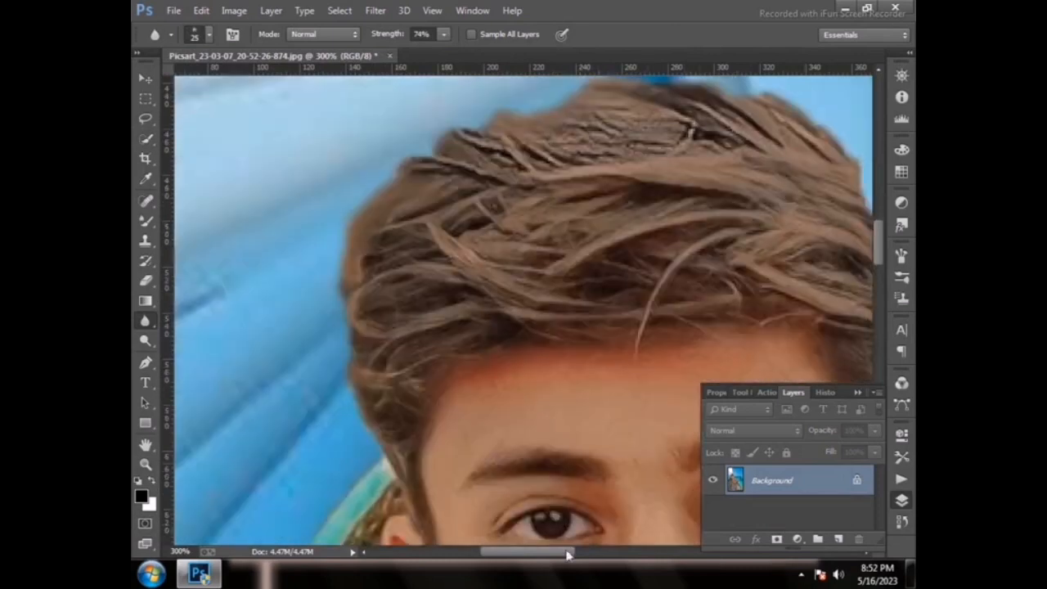
{"action": "scroll", "coordinate": [565, 515], "scroll_direction": "right", "scroll_amount": 6}
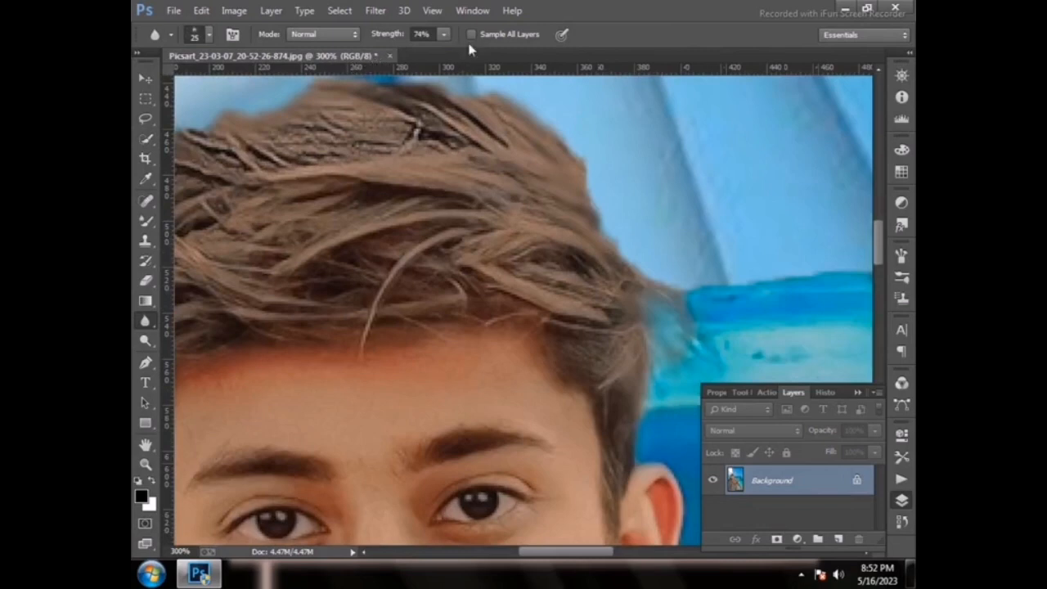
{"action": "left_click", "coordinate": [420, 34]}
{"action": "left_click", "coordinate": [145, 463]}
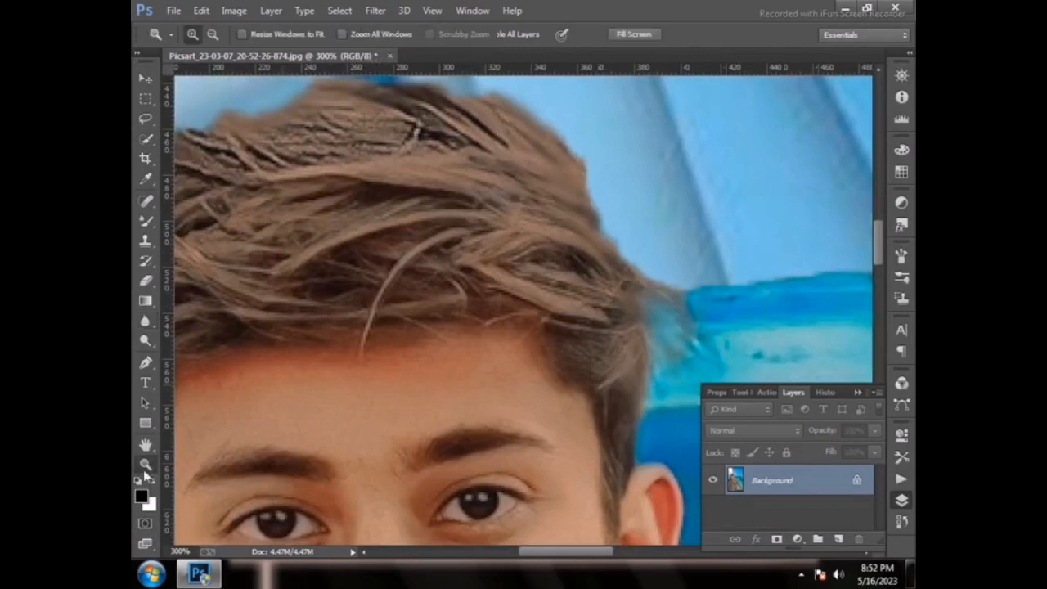
{"action": "right_click", "coordinate": [413, 360]}
{"action": "left_click", "coordinate": [442, 357]}
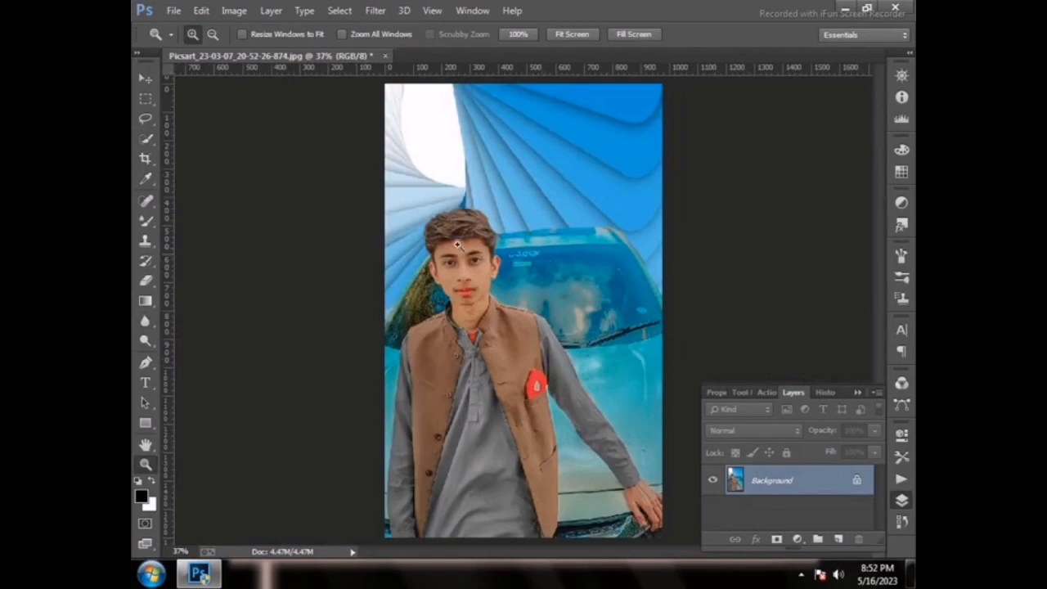
{"action": "left_click", "coordinate": [845, 8]}
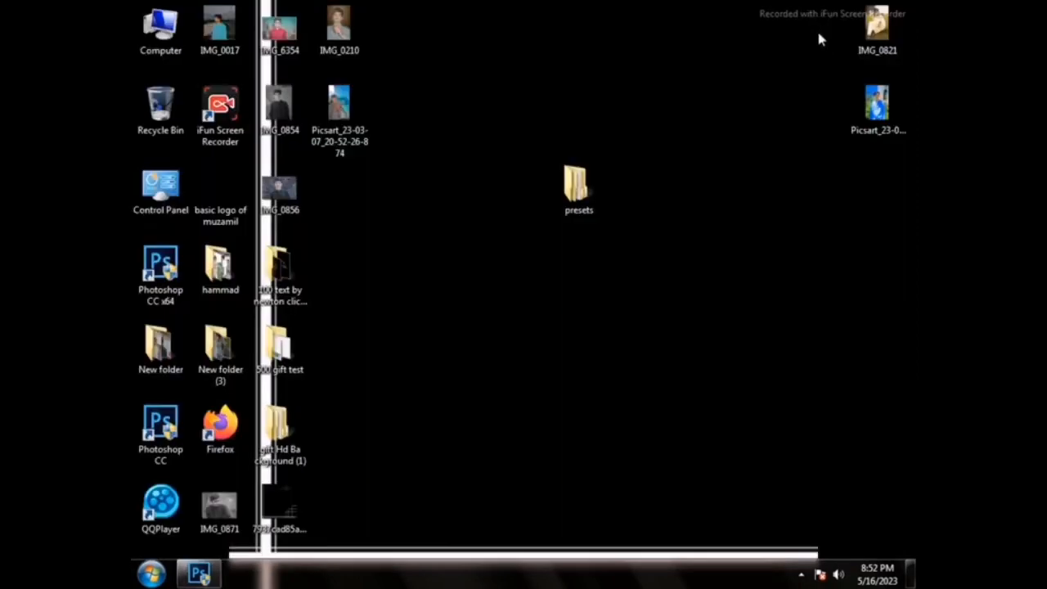
{"action": "left_click", "coordinate": [820, 575]}
{"action": "left_click", "coordinate": [801, 575]}
{"action": "left_click", "coordinate": [784, 496]}
{"action": "left_click", "coordinate": [803, 505]}
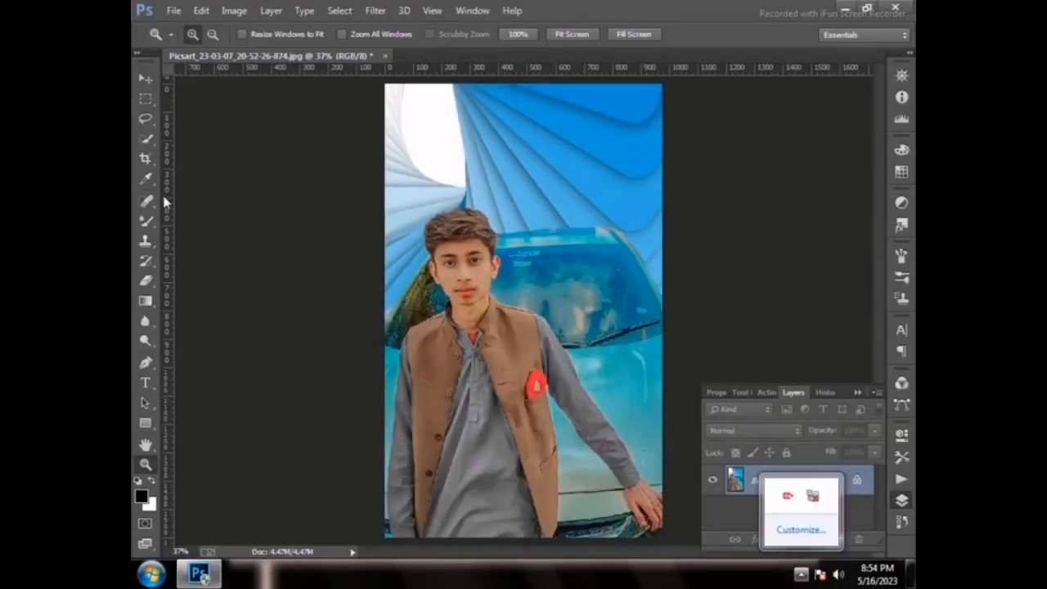
Step: Select the boy's vest and shirt with Quick Selection and subtract the strip of car beside his sleeve
{"action": "left_click", "coordinate": [146, 142]}
{"action": "left_click_drag", "start_coordinate": [428, 417], "coordinate": [459, 426]}
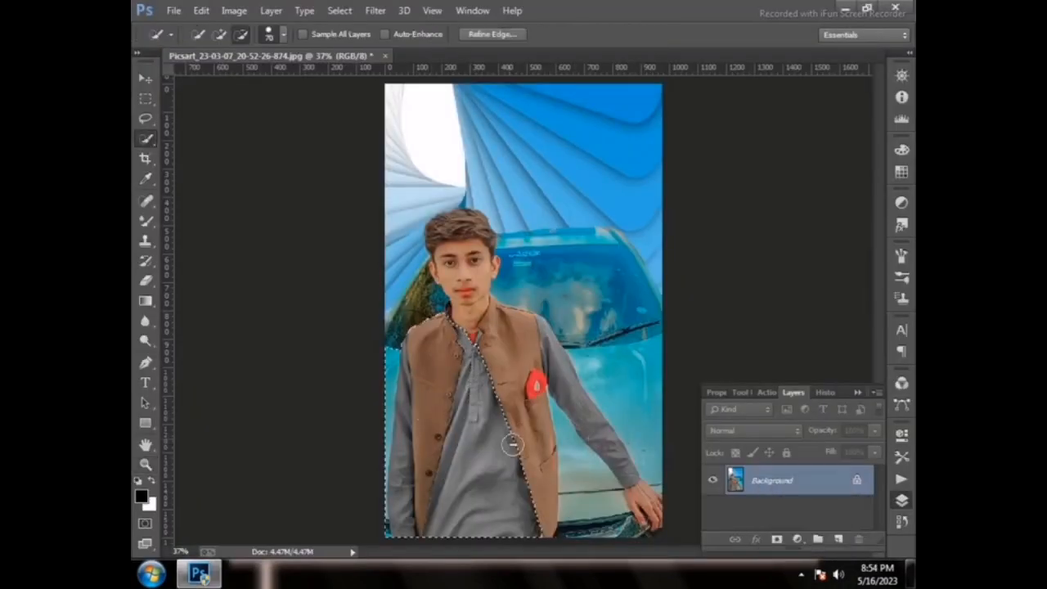
{"action": "mouse_move", "coordinate": [431, 385]}
{"action": "left_mouse_down"}
{"action": "mouse_move", "coordinate": [502, 469]}
{"action": "mouse_move", "coordinate": [507, 499]}
{"action": "mouse_move", "coordinate": [520, 383]}
{"action": "mouse_move", "coordinate": [504, 343]}
{"action": "mouse_move", "coordinate": [467, 321]}
{"action": "mouse_move", "coordinate": [510, 421]}
{"action": "left_mouse_up"}
{"action": "left_click", "coordinate": [384, 376], "text": "alt"}
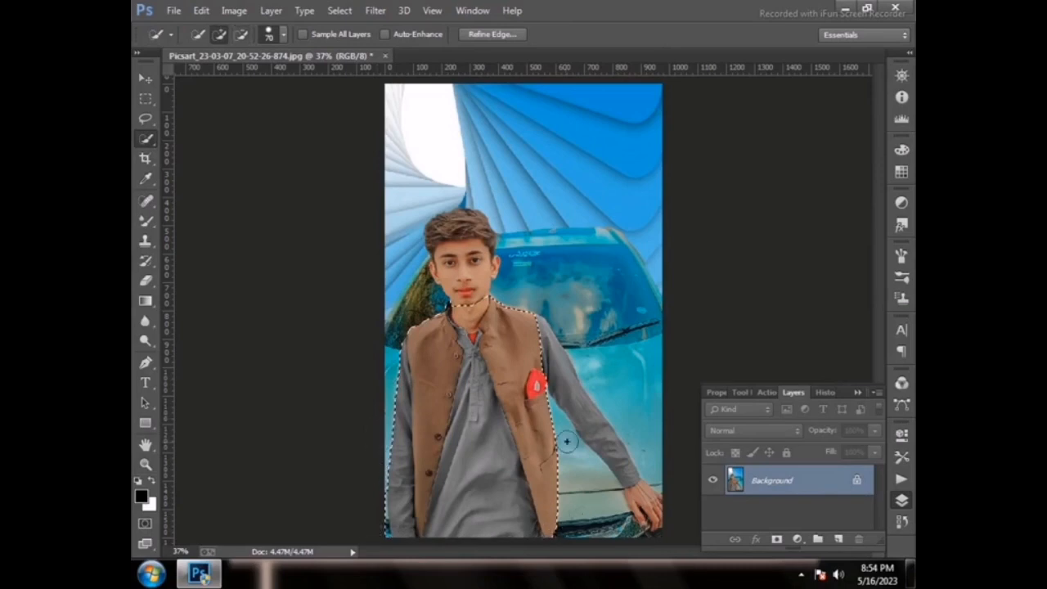
Step: Add the boy's outstretched arm and hand to the selection and subtract the surrounding car, using a 35 px brush
{"action": "left_click_drag", "start_coordinate": [562, 362], "coordinate": [599, 424]}
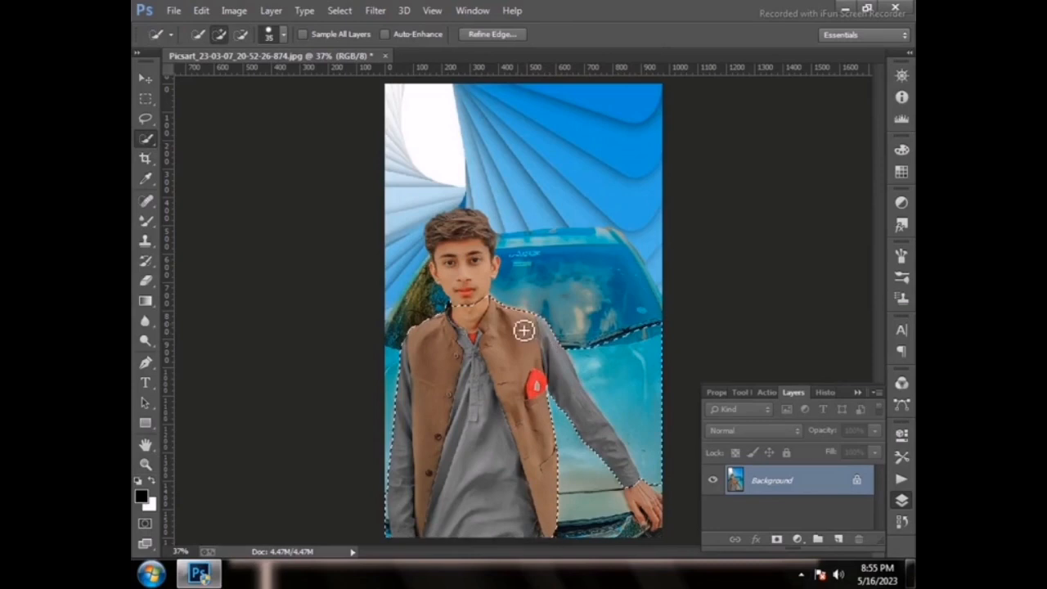
{"action": "key", "text": "alt"}
{"action": "mouse_move", "coordinate": [569, 347]}
{"action": "left_mouse_down"}
{"action": "mouse_move", "coordinate": [645, 389]}
{"action": "mouse_move", "coordinate": [660, 434]}
{"action": "mouse_move", "coordinate": [652, 505]}
{"action": "left_mouse_up"}
{"action": "key", "text": "alt"}
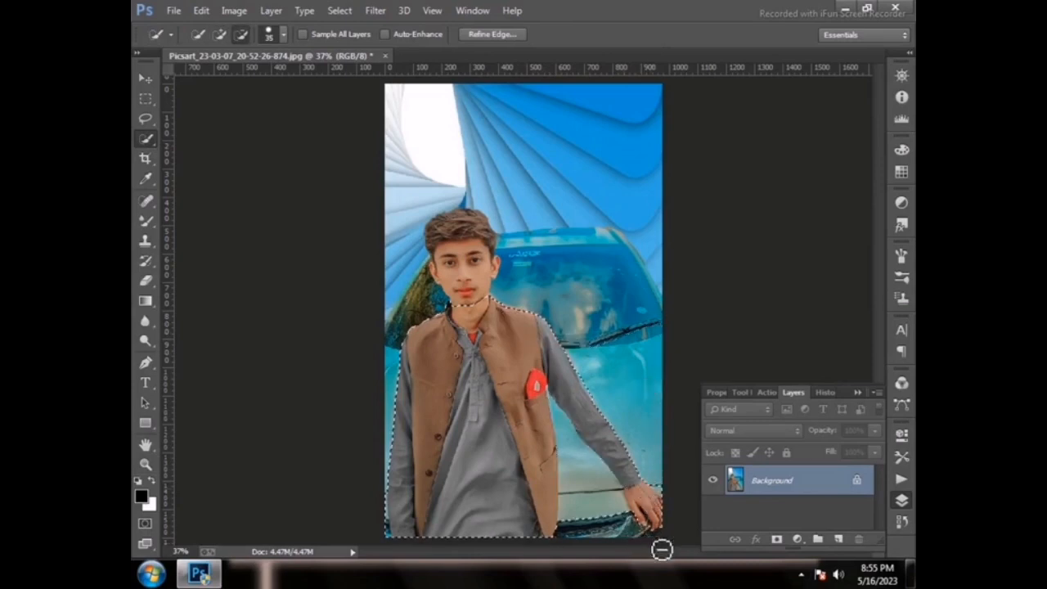
{"action": "mouse_move", "coordinate": [662, 549]}
{"action": "left_mouse_down"}
{"action": "mouse_move", "coordinate": [593, 513]}
{"action": "mouse_move", "coordinate": [570, 449]}
{"action": "left_mouse_up"}
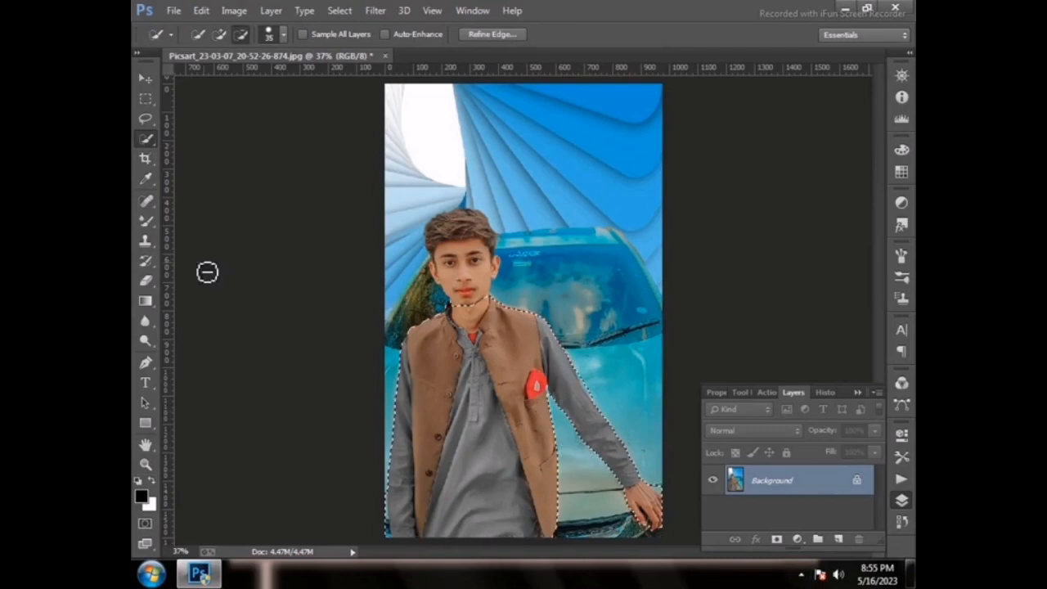
Step: Subtract the patch of background beside the hair from the head selection with a 25 px Quick Selection brush
{"action": "left_click", "coordinate": [146, 464]}
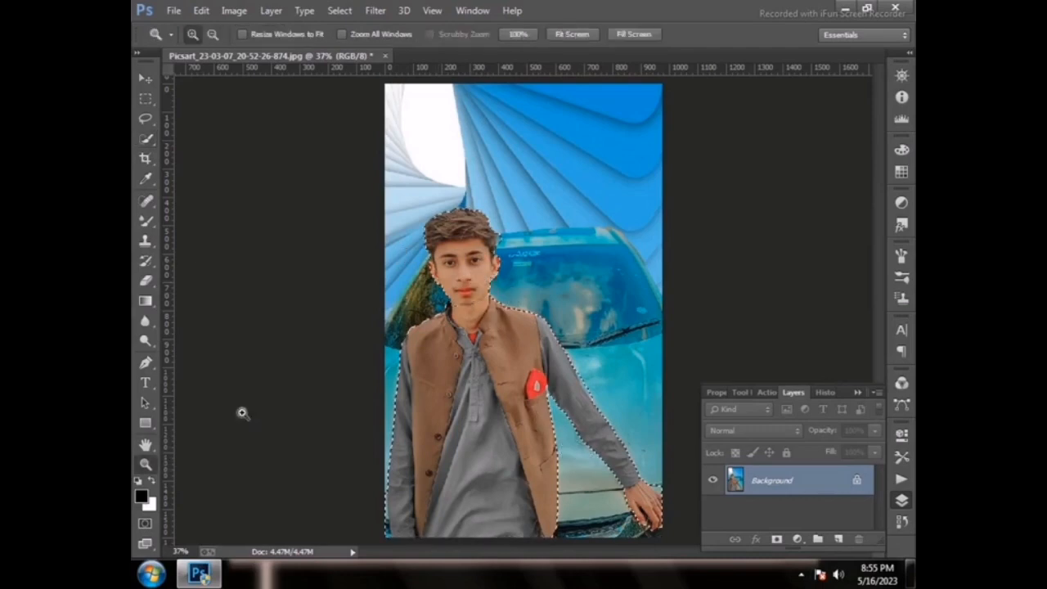
{"action": "right_click", "coordinate": [447, 294]}
{"action": "left_click", "coordinate": [483, 337]}
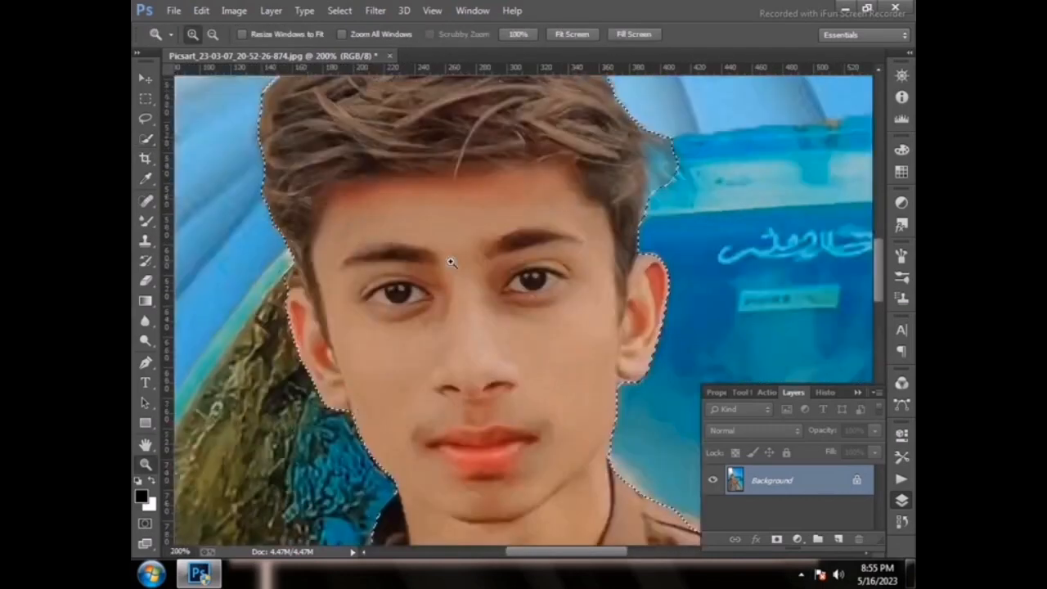
{"action": "key", "text": "w"}
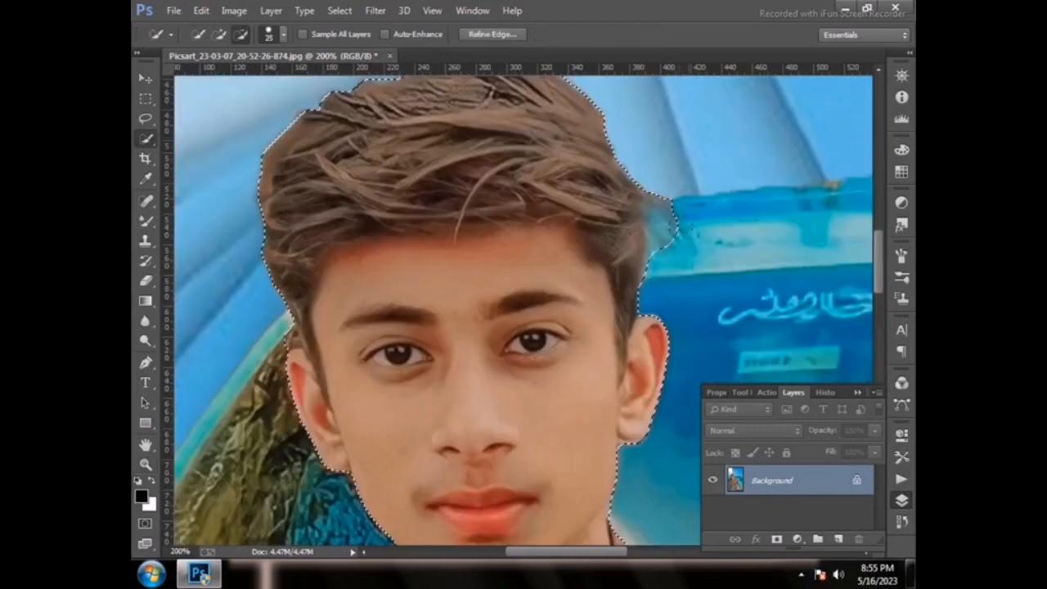
{"action": "left_click_drag", "start_coordinate": [684, 240], "coordinate": [674, 233]}
{"action": "scroll", "coordinate": [676, 240], "scroll_direction": "down", "scroll_amount": 5}
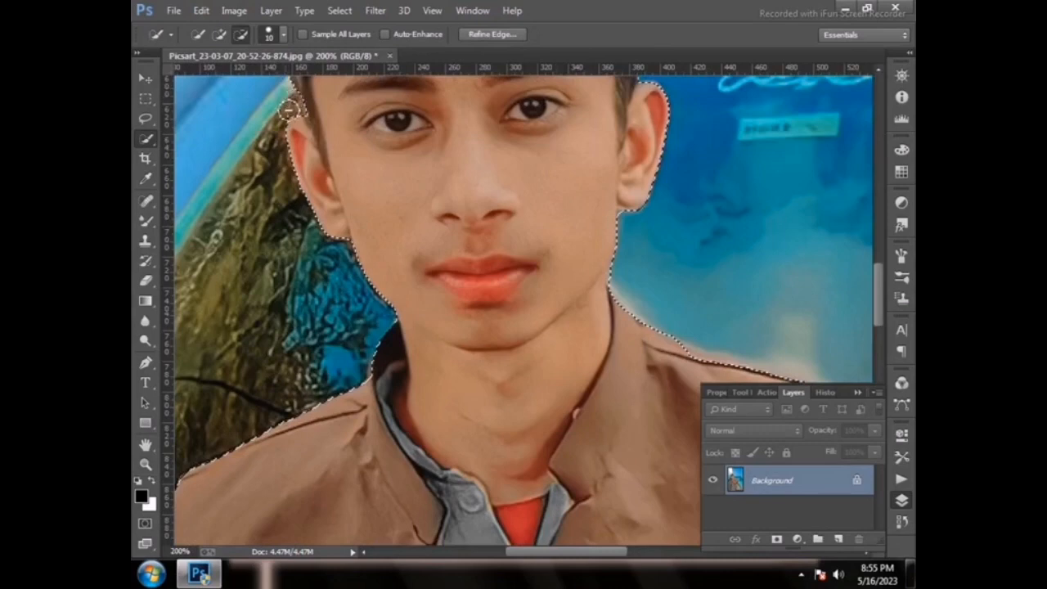
Step: Correct the selection edge along the vest's collar and shoulder seam with a 10 px brush
{"action": "scroll", "coordinate": [536, 319], "scroll_direction": "down", "scroll_amount": 2}
{"action": "scroll", "coordinate": [552, 419], "scroll_direction": "right", "scroll_amount": 2}
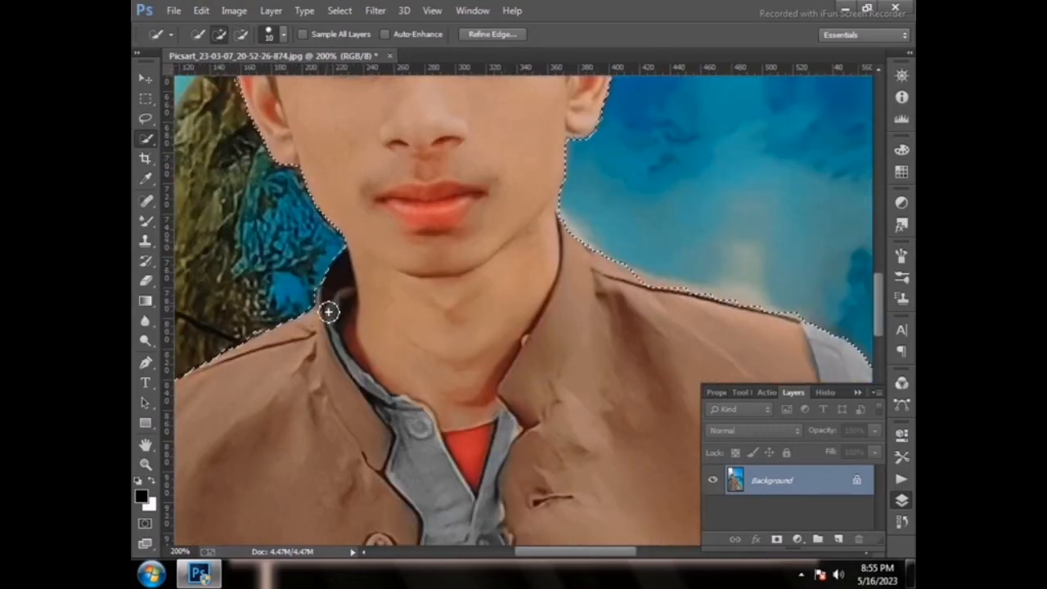
{"action": "left_click", "coordinate": [664, 304], "text": "alt"}
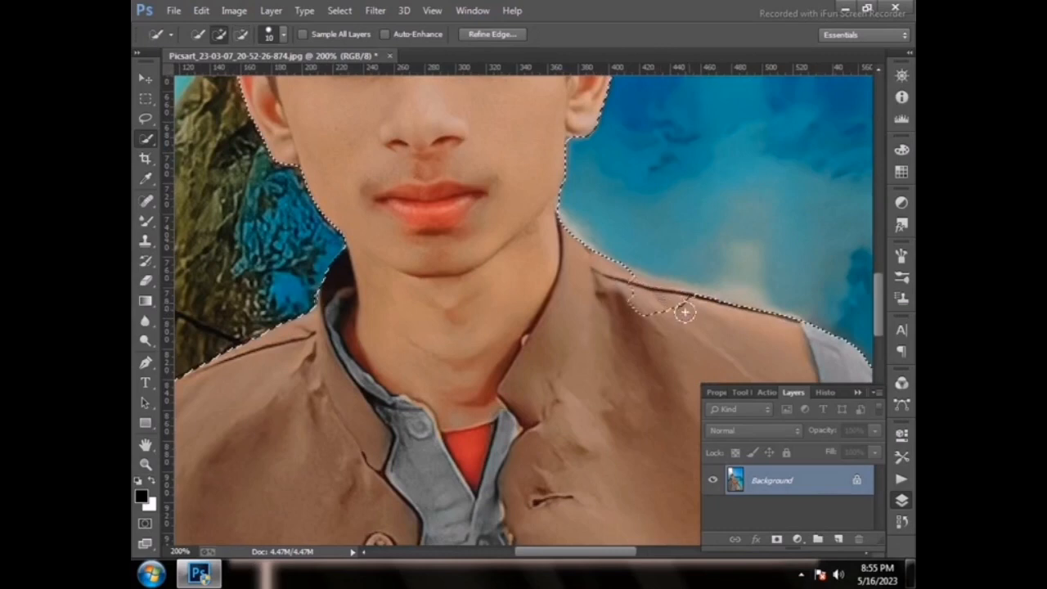
{"action": "left_click", "coordinate": [649, 297]}
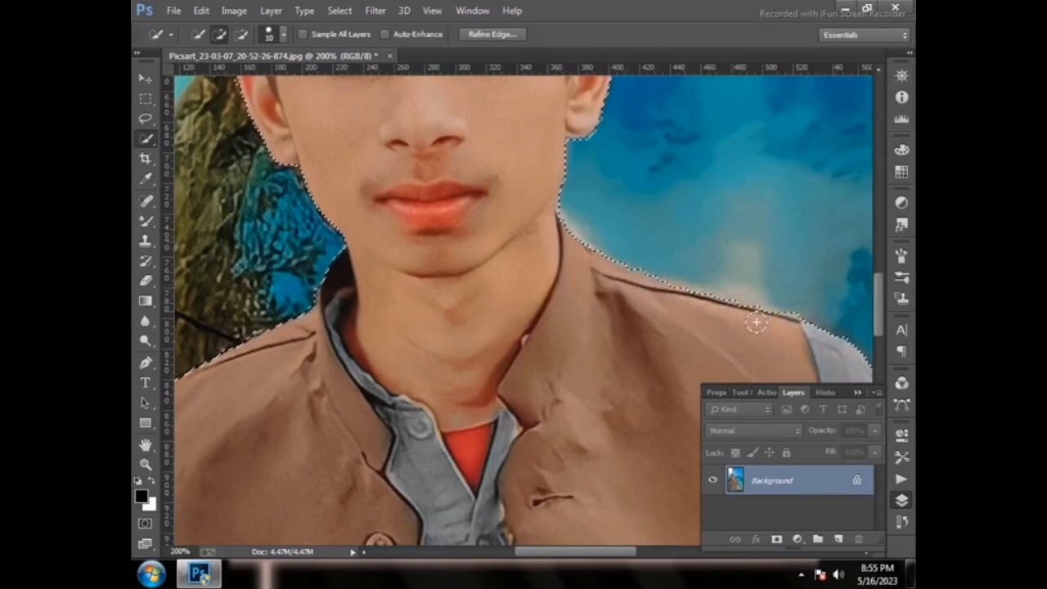
Step: Subtract the car background along the outer edge of the outstretched sleeve with a 10 px brush, and fit the whole image on screen
{"action": "left_click_drag", "start_coordinate": [601, 557], "coordinate": [670, 557]}
{"action": "scroll", "coordinate": [568, 238], "scroll_direction": "down", "scroll_amount": 5}
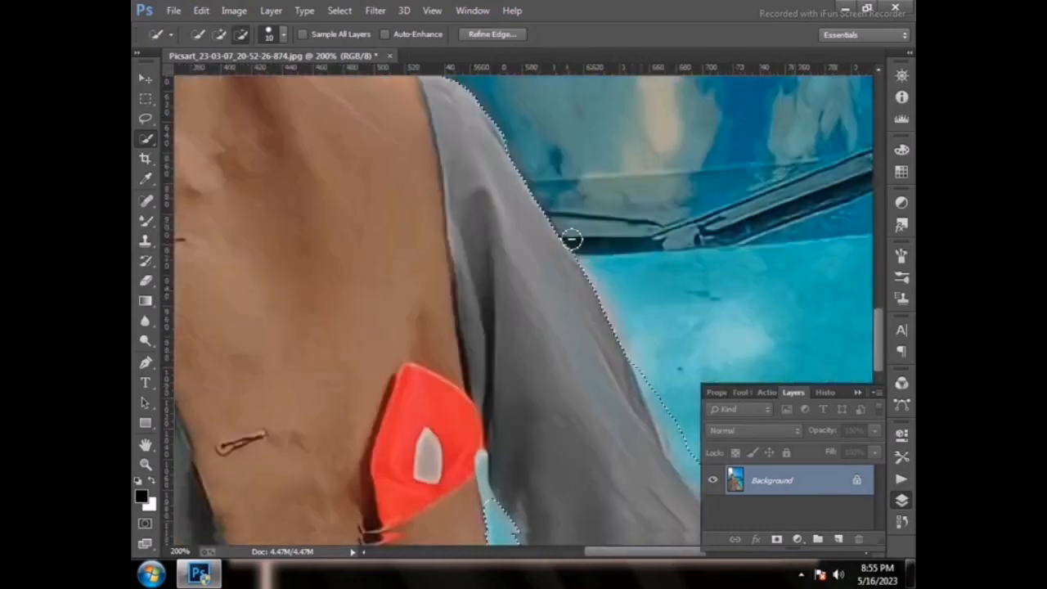
{"action": "scroll", "coordinate": [663, 245], "scroll_direction": "down", "scroll_amount": 3}
{"action": "mouse_move", "coordinate": [665, 138]}
{"action": "left_mouse_down"}
{"action": "mouse_move", "coordinate": [735, 257]}
{"action": "mouse_move", "coordinate": [657, 118]}
{"action": "mouse_move", "coordinate": [672, 169]}
{"action": "left_mouse_up"}
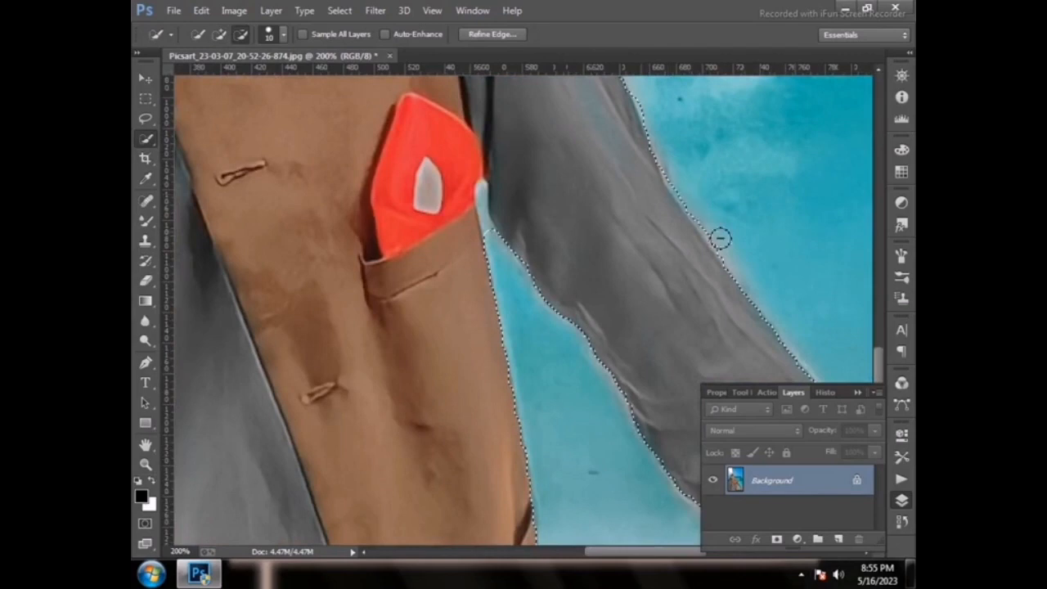
{"action": "left_click", "coordinate": [146, 463]}
{"action": "key", "text": "ctrl+0"}
{"action": "left_click", "coordinate": [143, 139]}
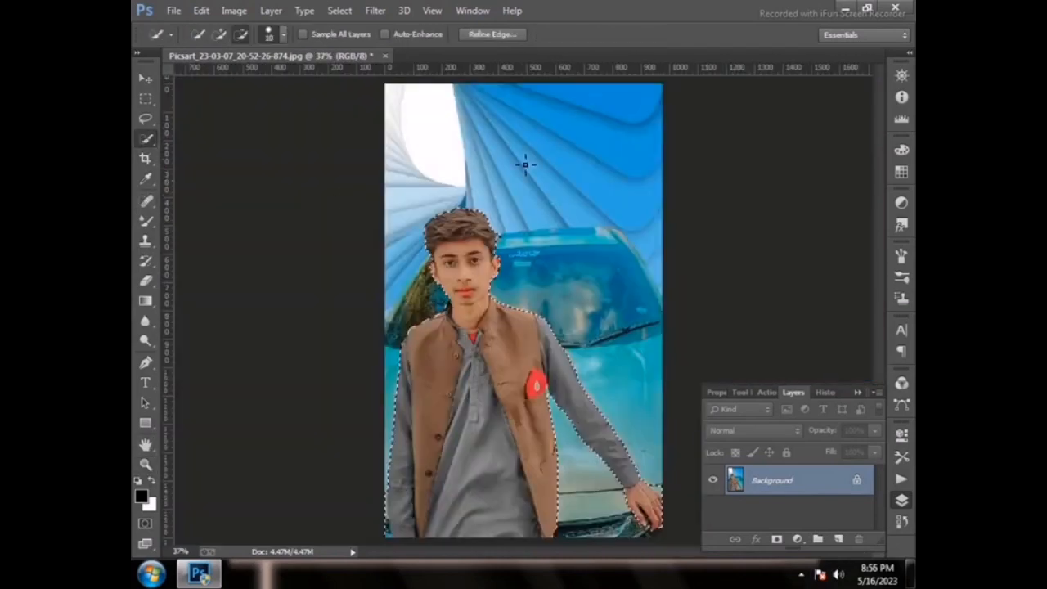
Step: Invert the selection to the background and refine its edge around the hair with a 35 px Refine Edge brush
{"action": "right_click", "coordinate": [524, 164]}
{"action": "left_click", "coordinate": [544, 168]}
{"action": "right_click", "coordinate": [503, 194]}
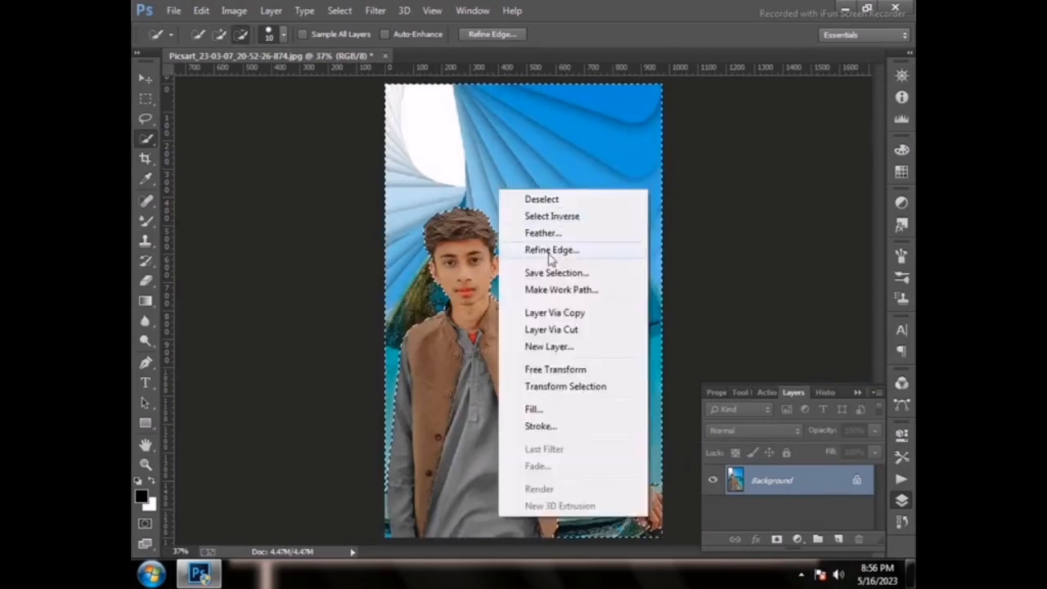
{"action": "left_click", "coordinate": [528, 254]}
{"action": "left_click_drag", "start_coordinate": [458, 47], "coordinate": [451, 489]}
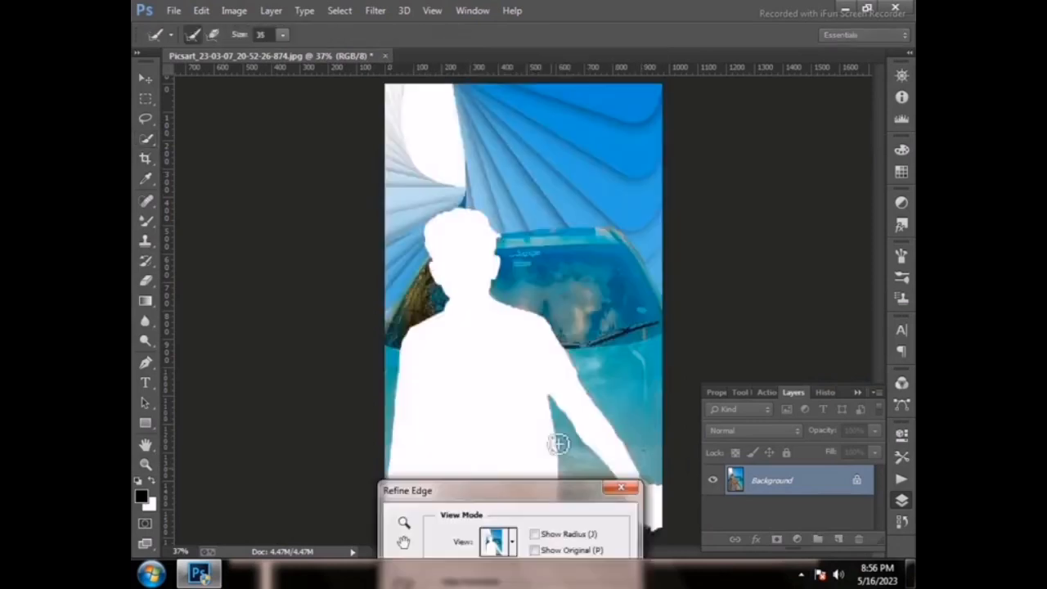
{"action": "mouse_move", "coordinate": [437, 231]}
{"action": "left_mouse_down"}
{"action": "mouse_move", "coordinate": [436, 258]}
{"action": "mouse_move", "coordinate": [436, 225]}
{"action": "mouse_move", "coordinate": [465, 218]}
{"action": "mouse_move", "coordinate": [487, 221]}
{"action": "mouse_move", "coordinate": [504, 247]}
{"action": "left_mouse_up"}
{"action": "key", "text": "Return"}
Step: Apply a 15 px Tilt-Shift blur to the selected background, centred at the boy's shoulder height
{"action": "left_click", "coordinate": [375, 10]}
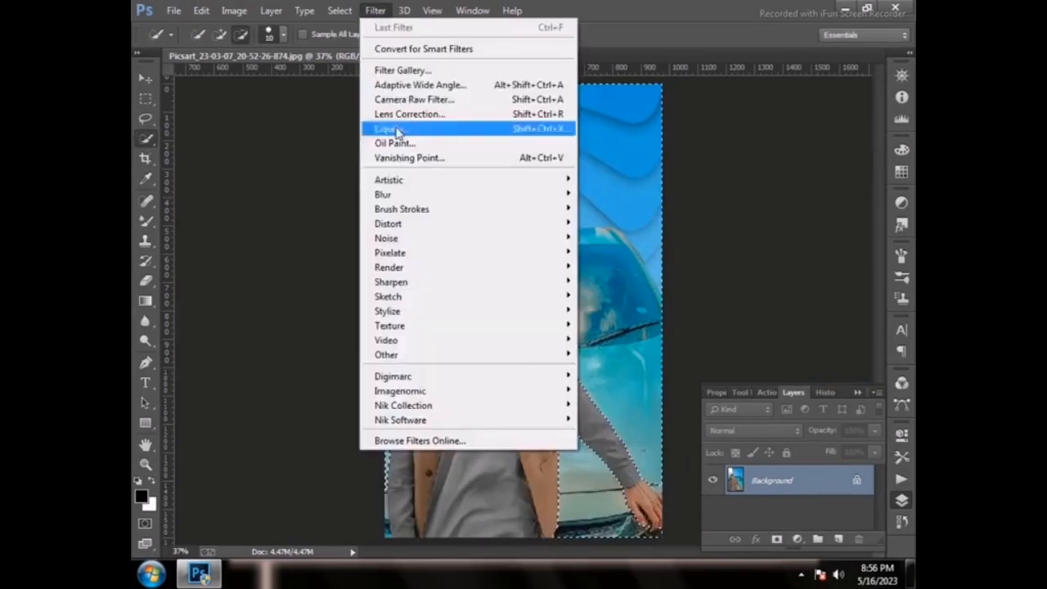
{"action": "mouse_move", "coordinate": [407, 201]}
{"action": "left_click", "coordinate": [615, 222]}
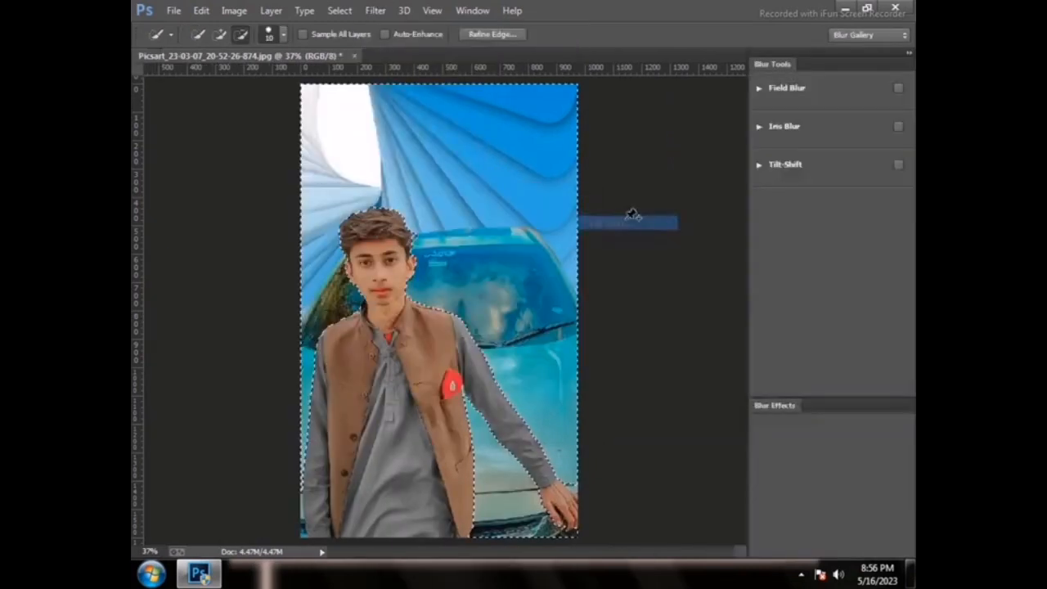
{"action": "left_click_drag", "start_coordinate": [470, 270], "coordinate": [464, 310]}
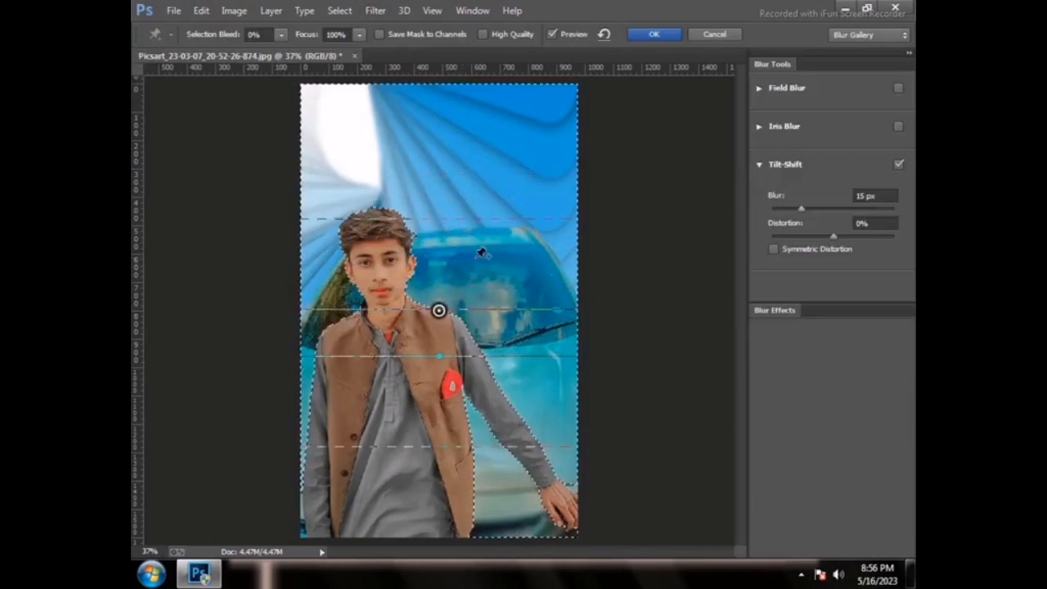
{"action": "key", "text": "Return"}
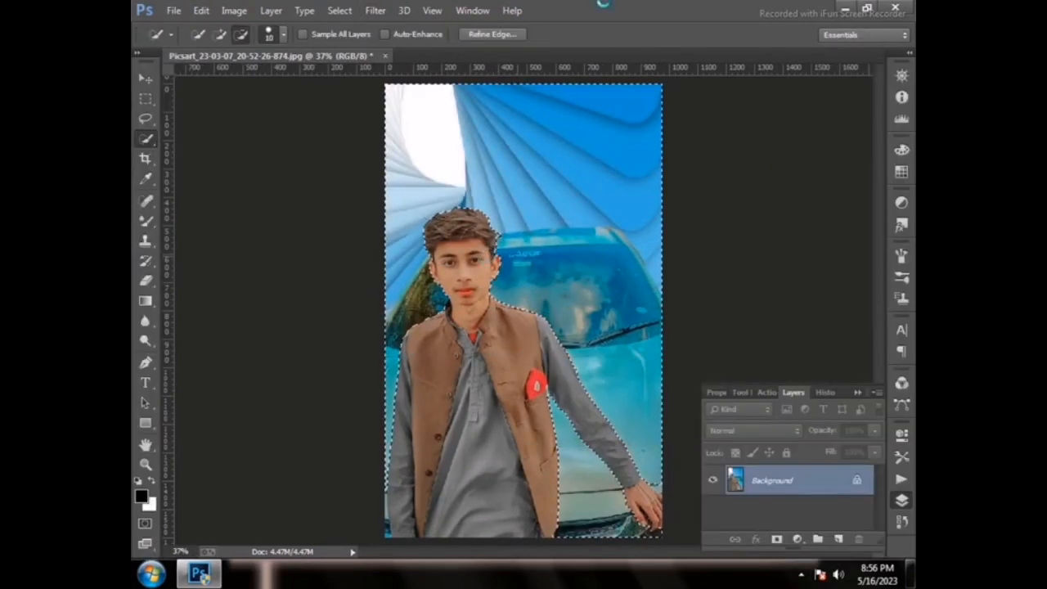
Step: Deselect the background, and remove both the deselection and the Tilt-Shift blur from the history
{"action": "right_click", "coordinate": [580, 200]}
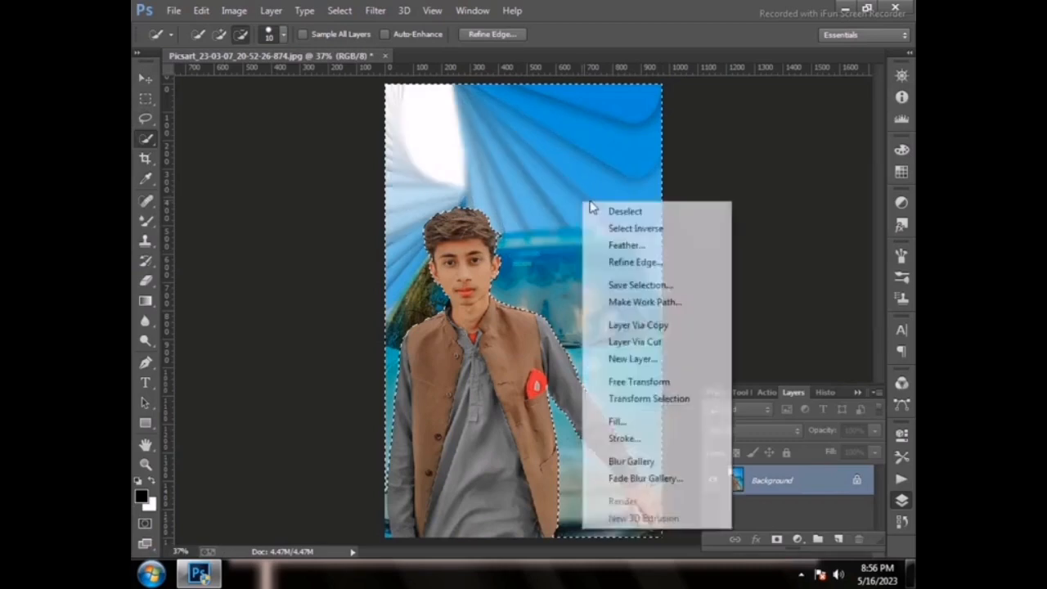
{"action": "left_click", "coordinate": [587, 206]}
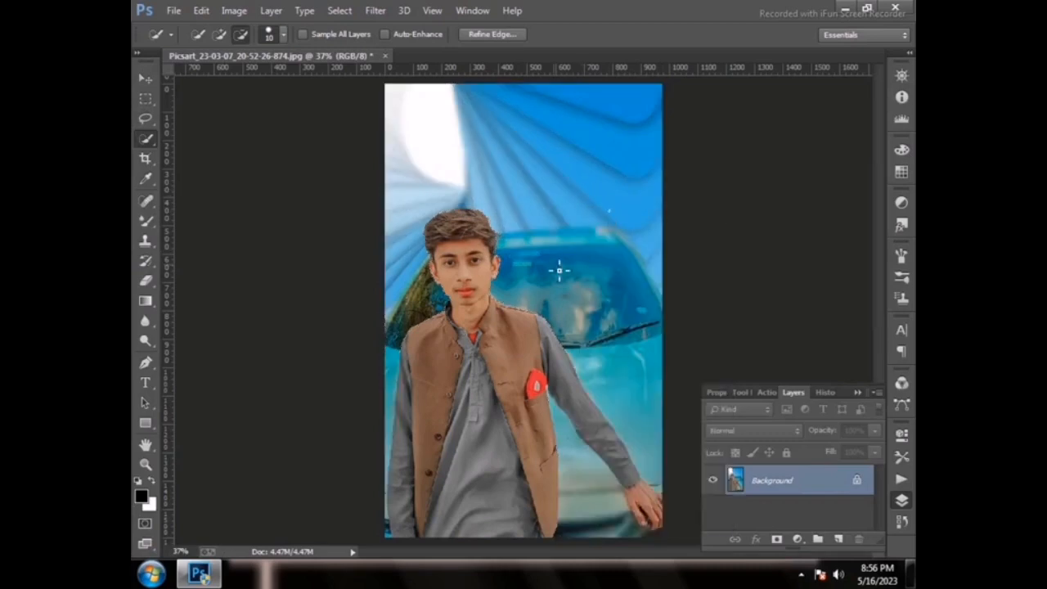
{"action": "left_click", "coordinate": [824, 392]}
{"action": "left_click", "coordinate": [860, 539]}
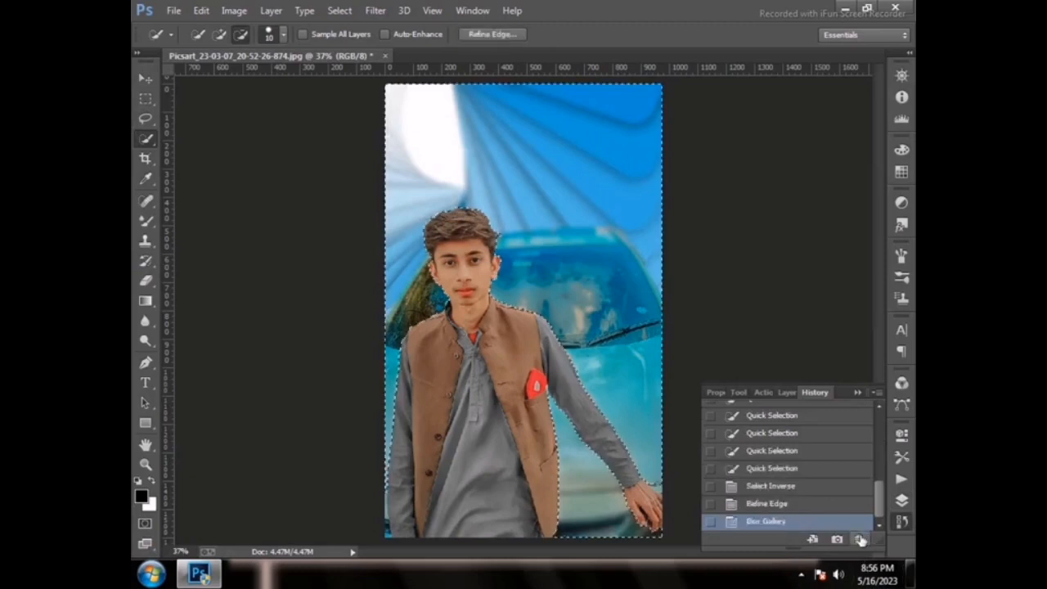
{"action": "left_click", "coordinate": [860, 539]}
Step: Apply a 15 px Tilt-Shift blur to the background, with its focus centre on the lower shirt and level focus lines
{"action": "left_click", "coordinate": [375, 10]}
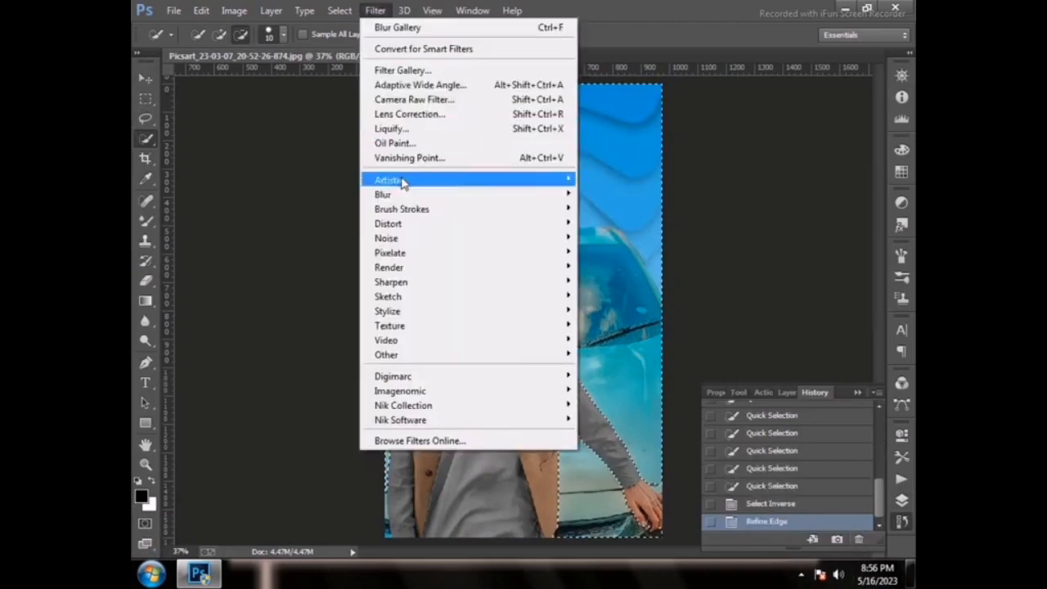
{"action": "left_click", "coordinate": [591, 221]}
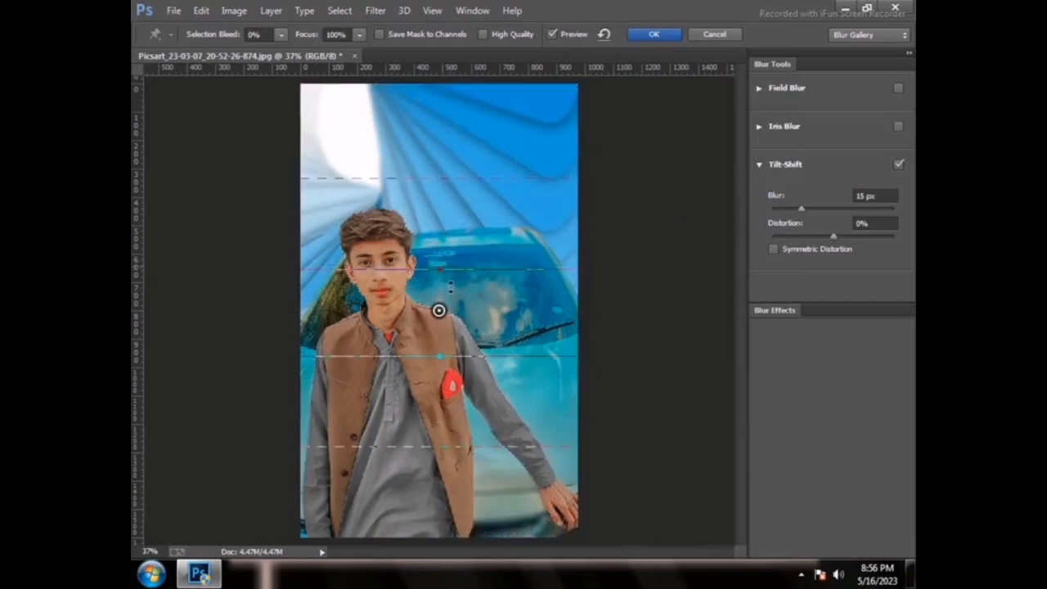
{"action": "left_click_drag", "start_coordinate": [438, 310], "coordinate": [418, 480]}
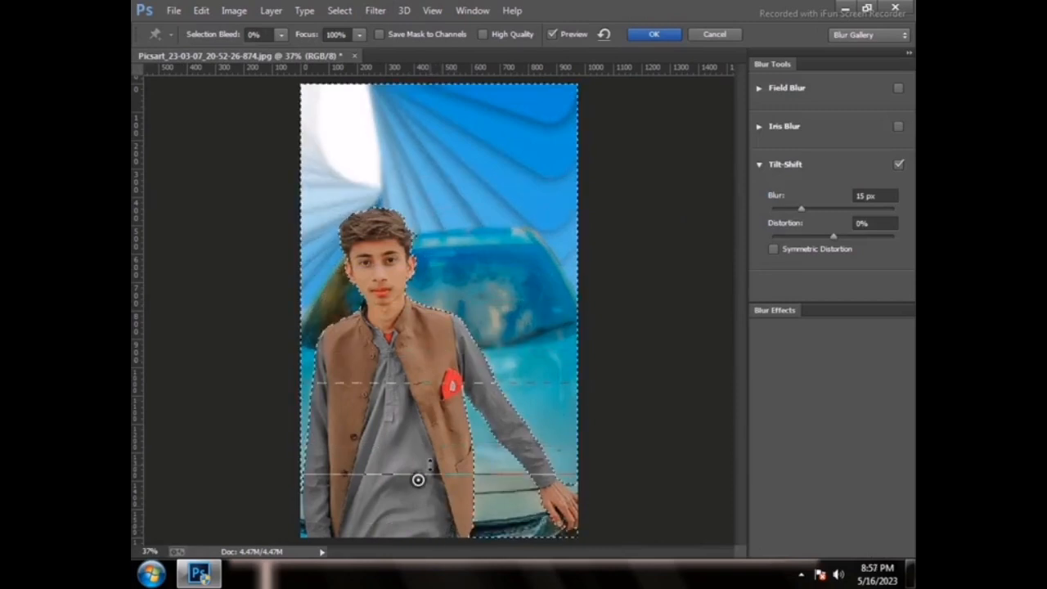
{"action": "left_click_drag", "start_coordinate": [431, 448], "coordinate": [436, 361]}
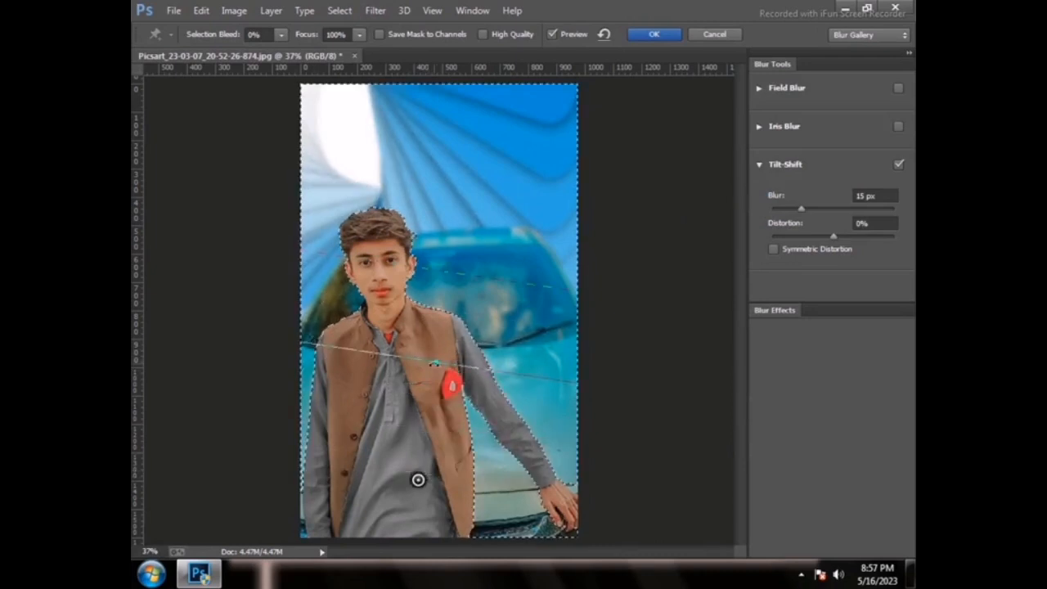
{"action": "left_click_drag", "start_coordinate": [436, 361], "coordinate": [418, 366]}
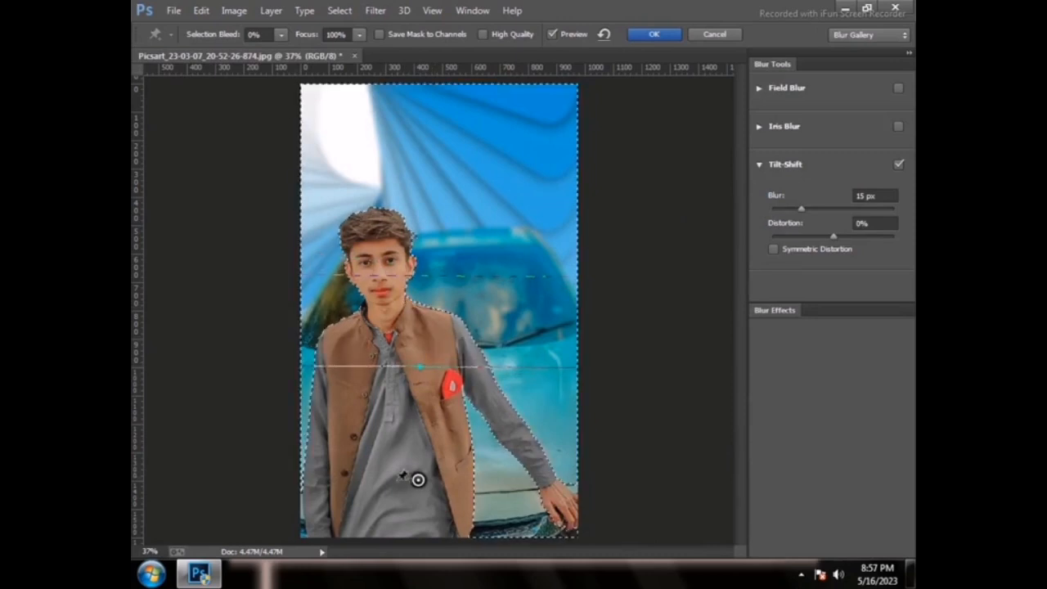
{"action": "left_click_drag", "start_coordinate": [416, 484], "coordinate": [416, 452]}
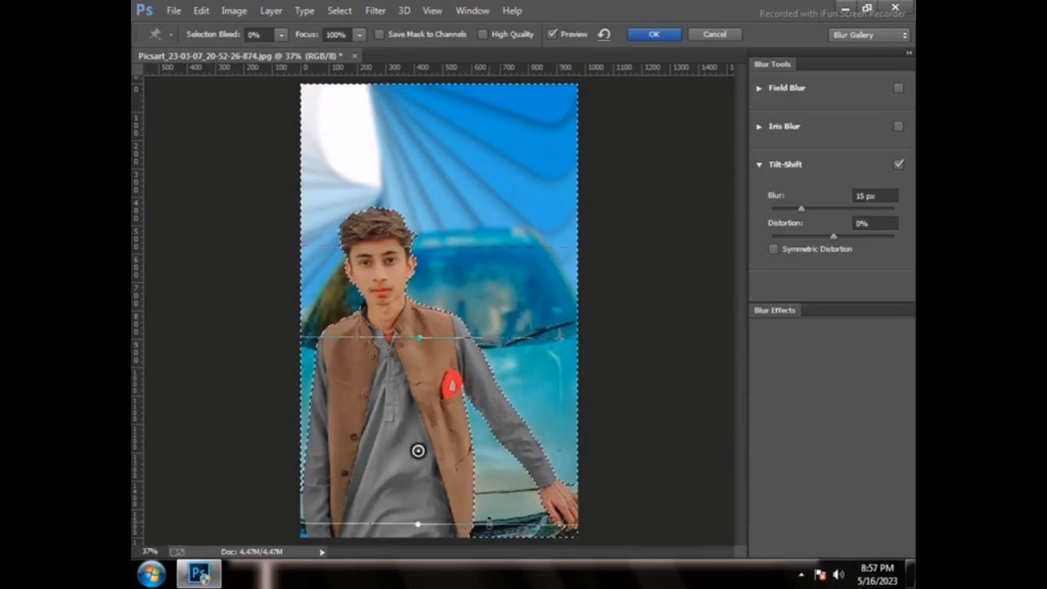
{"action": "left_click_drag", "start_coordinate": [495, 523], "coordinate": [495, 539]}
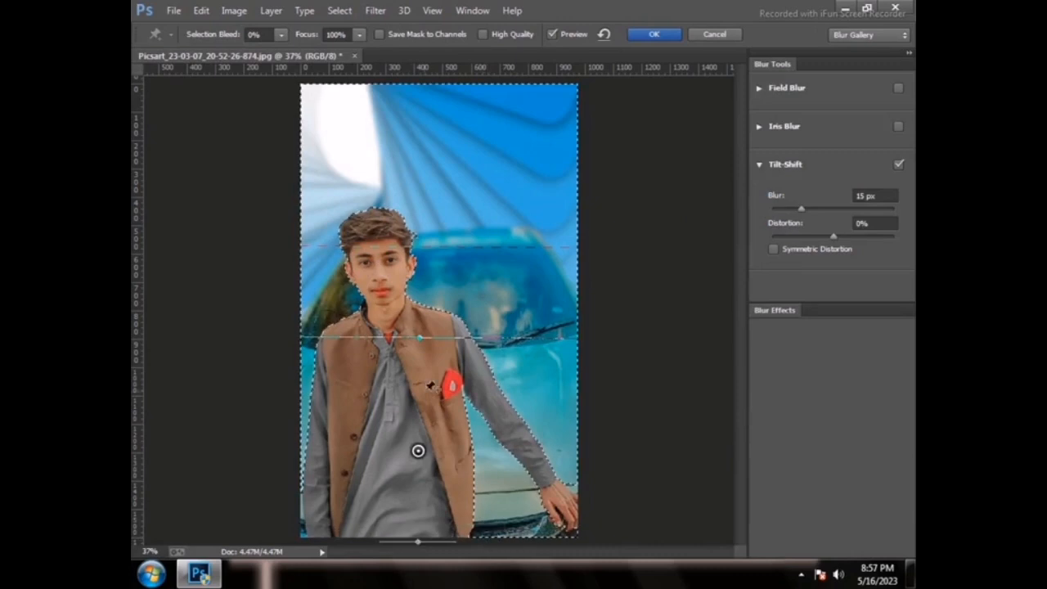
{"action": "key", "text": "Escape"}
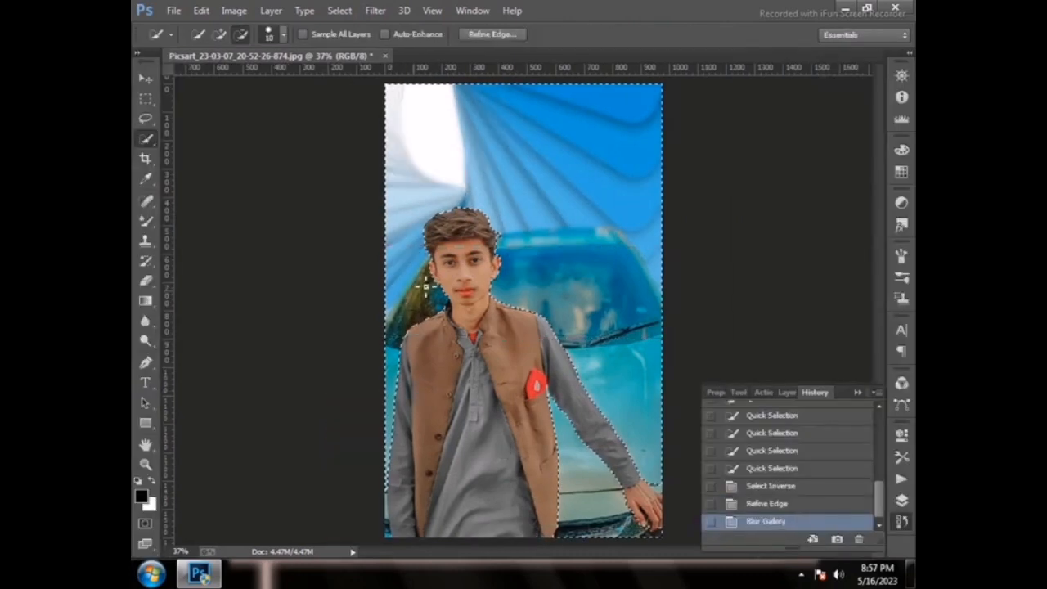
Step: Invert the selection to the boy and, in Camera Raw, set Highlights to -37, Shadows to -16 and Blacks to -28, lowering Whites too
{"action": "right_click", "coordinate": [514, 169]}
{"action": "left_click", "coordinate": [544, 200]}
{"action": "left_click", "coordinate": [376, 11]}
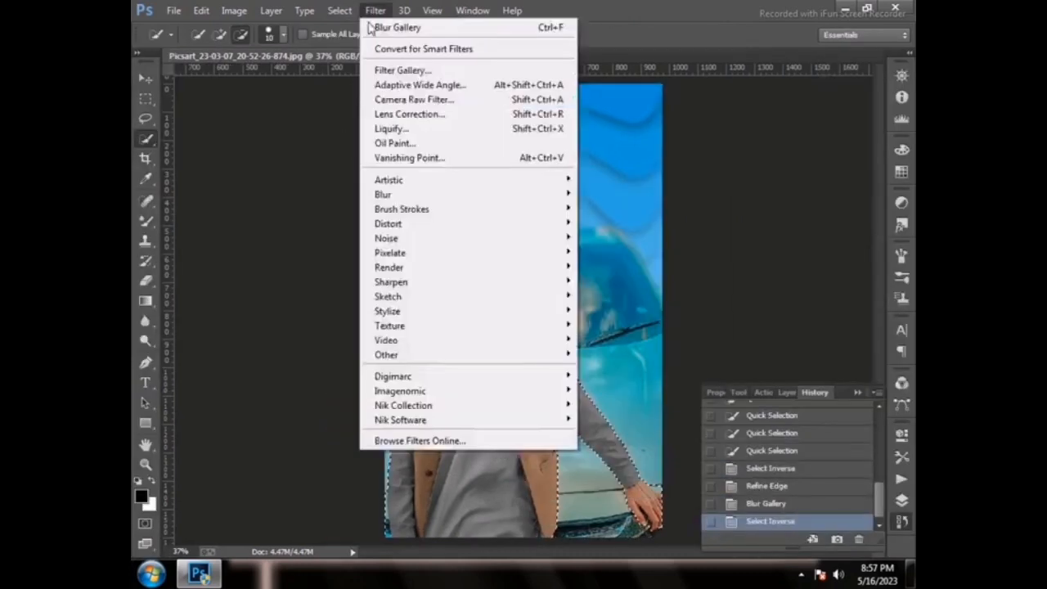
{"action": "left_click", "coordinate": [438, 100]}
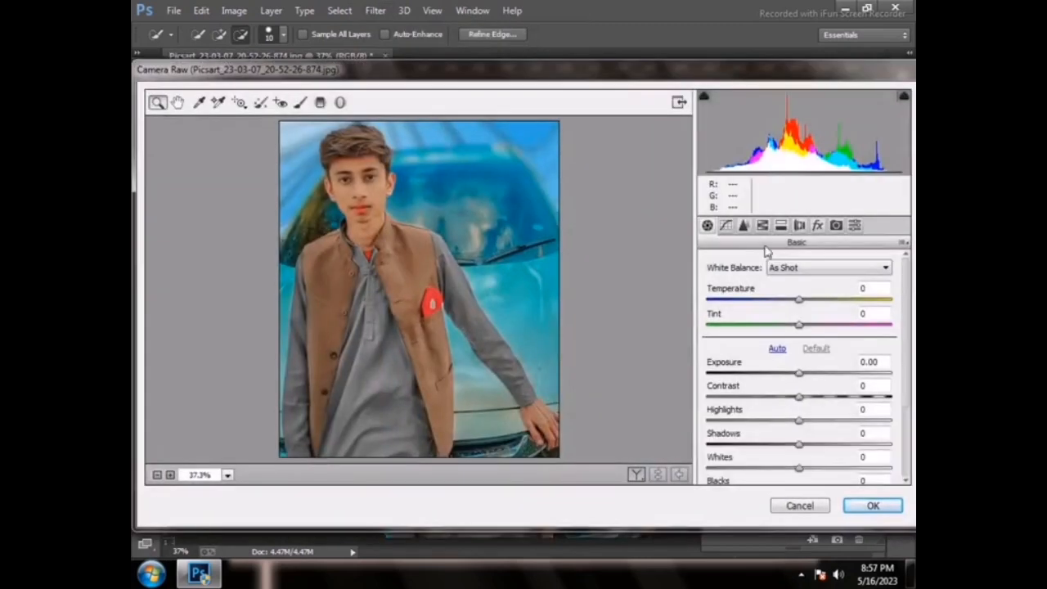
{"action": "left_click", "coordinate": [761, 225]}
{"action": "left_click", "coordinate": [707, 225]}
{"action": "left_click_drag", "start_coordinate": [799, 421], "coordinate": [770, 401]}
{"action": "scroll", "coordinate": [776, 433], "scroll_direction": "down", "scroll_amount": 3}
{"action": "left_click_drag", "start_coordinate": [799, 444], "coordinate": [774, 395]}
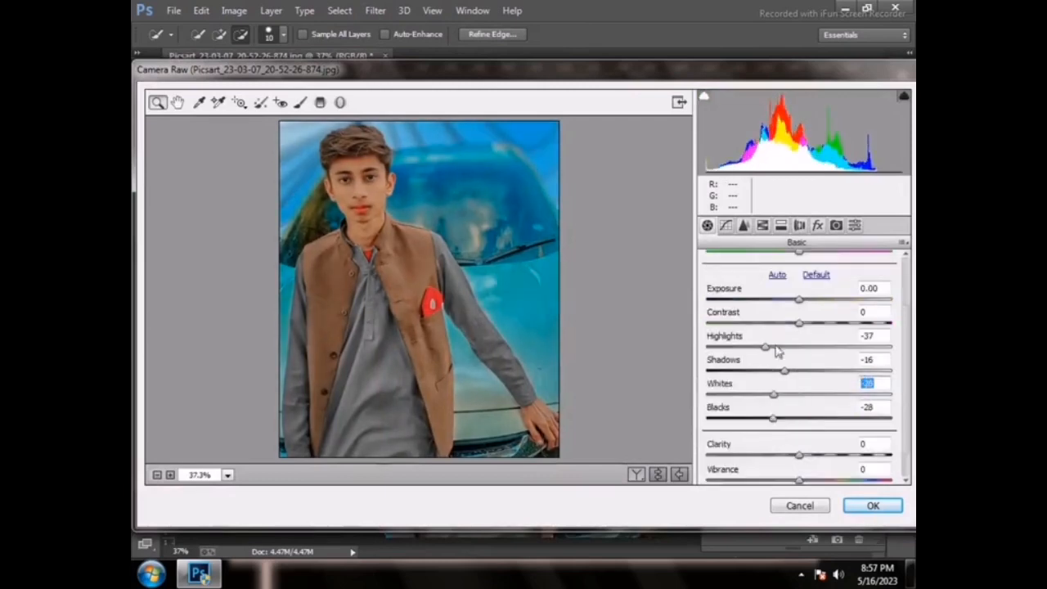
Step: Set the Oranges saturation to +1, apply the Camera Raw adjustments and deselect the boy
{"action": "left_click", "coordinate": [762, 225]}
{"action": "left_click_drag", "start_coordinate": [800, 360], "coordinate": [801, 360]}
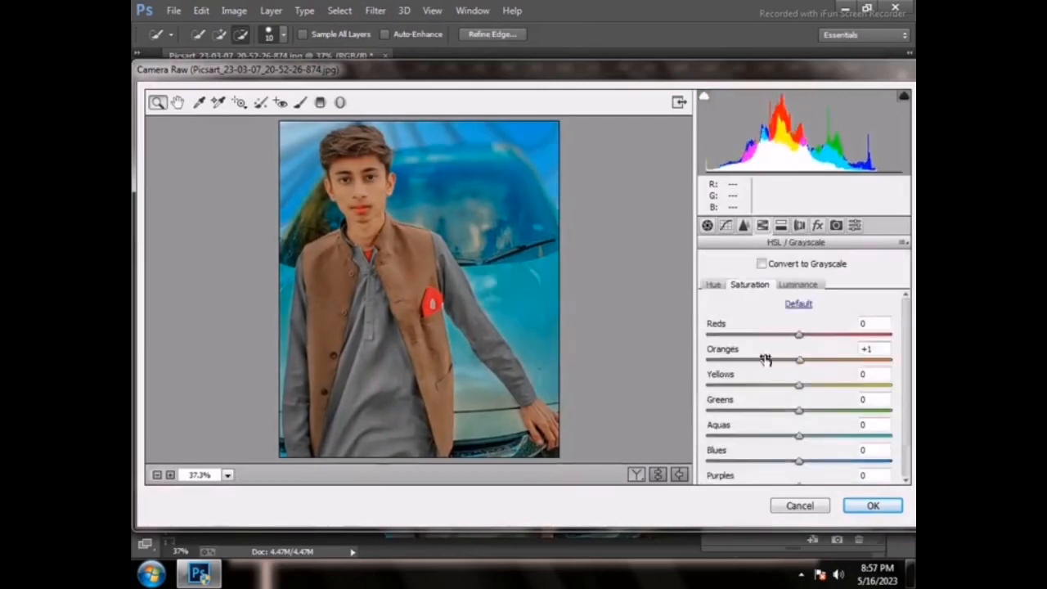
{"action": "left_click", "coordinate": [873, 506]}
{"action": "right_click", "coordinate": [542, 233]}
{"action": "left_click", "coordinate": [565, 238]}
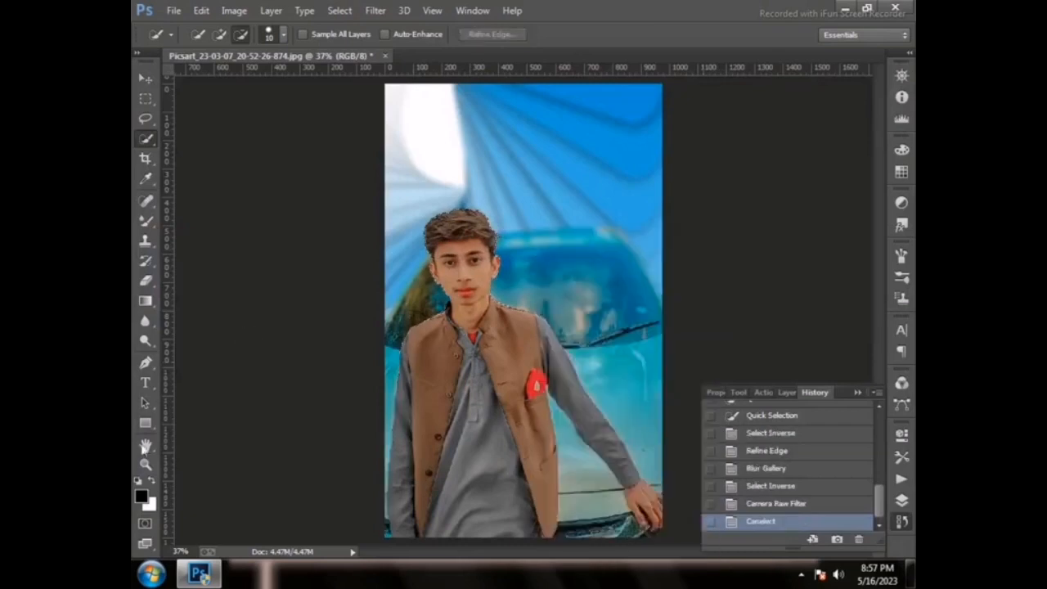
Step: Smooth the skin on both of the boy's cheeks with the Mixer Brush at 25 px
{"action": "left_click", "coordinate": [145, 464]}
{"action": "left_click", "coordinate": [482, 269]}
{"action": "left_click", "coordinate": [483, 270]}
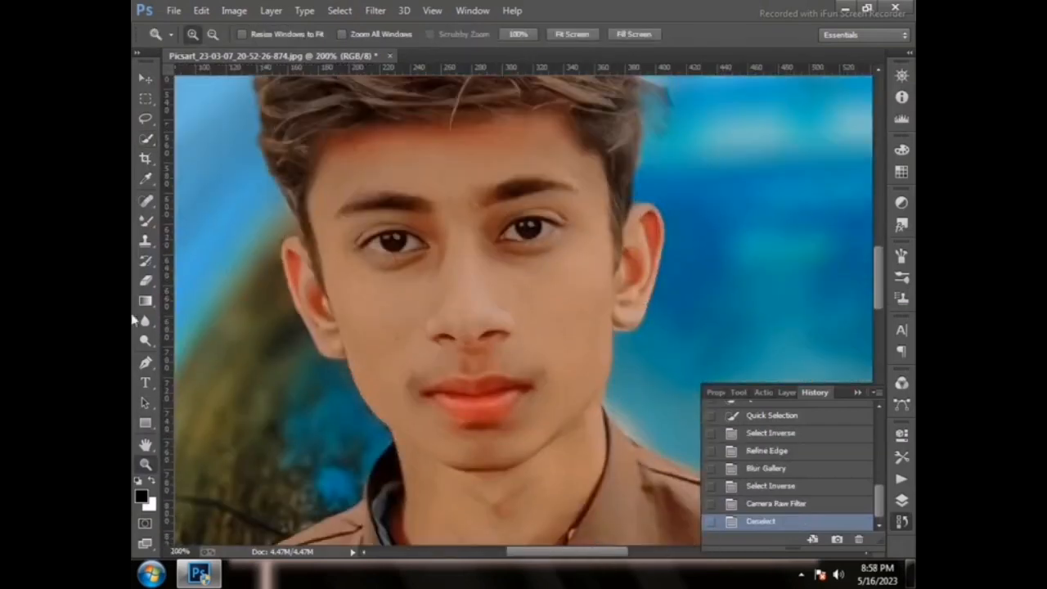
{"action": "left_click", "coordinate": [146, 221]}
{"action": "key", "text": "bracketleft"}
{"action": "key", "text": "bracketleft"}
{"action": "key", "text": "bracketleft"}
{"action": "key", "text": "bracketleft"}
{"action": "key", "text": "bracketleft"}
{"action": "key", "text": "bracketleft"}
{"action": "key", "text": "bracketleft"}
{"action": "key", "text": "bracketleft"}
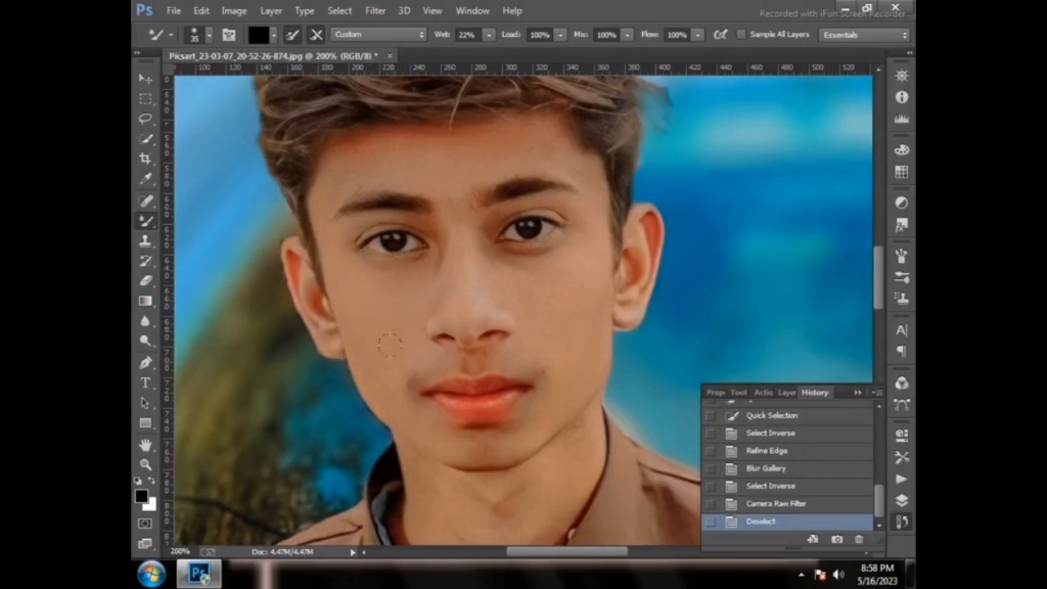
{"action": "key", "text": "bracketleft"}
{"action": "left_click_drag", "start_coordinate": [402, 352], "coordinate": [374, 374]}
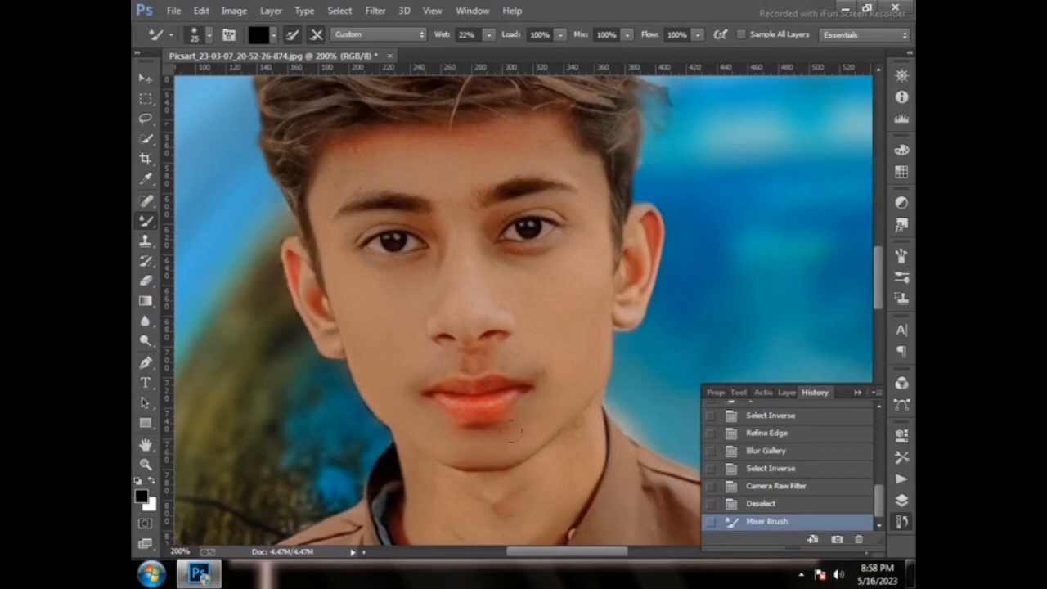
{"action": "left_click_drag", "start_coordinate": [569, 374], "coordinate": [571, 362]}
Step: Enlarge the Mixer Brush to 40 px and blend the cheek skin beside the nose, below the boy's left eye
{"action": "key", "text": "bracketright"}
{"action": "key", "text": "bracketright"}
{"action": "key", "text": "bracketright"}
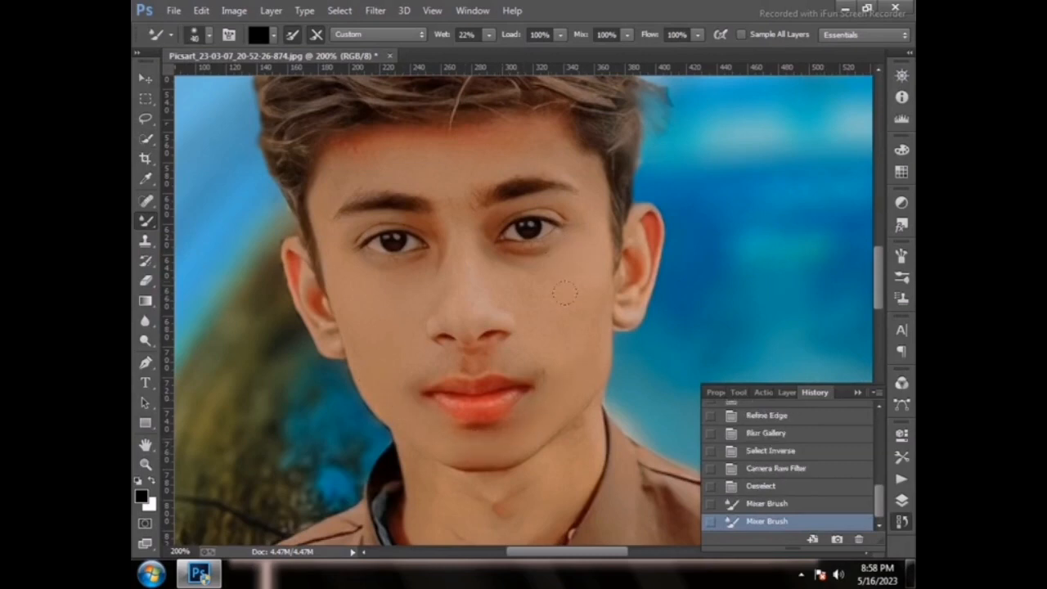
{"action": "left_click_drag", "start_coordinate": [538, 311], "coordinate": [532, 329]}
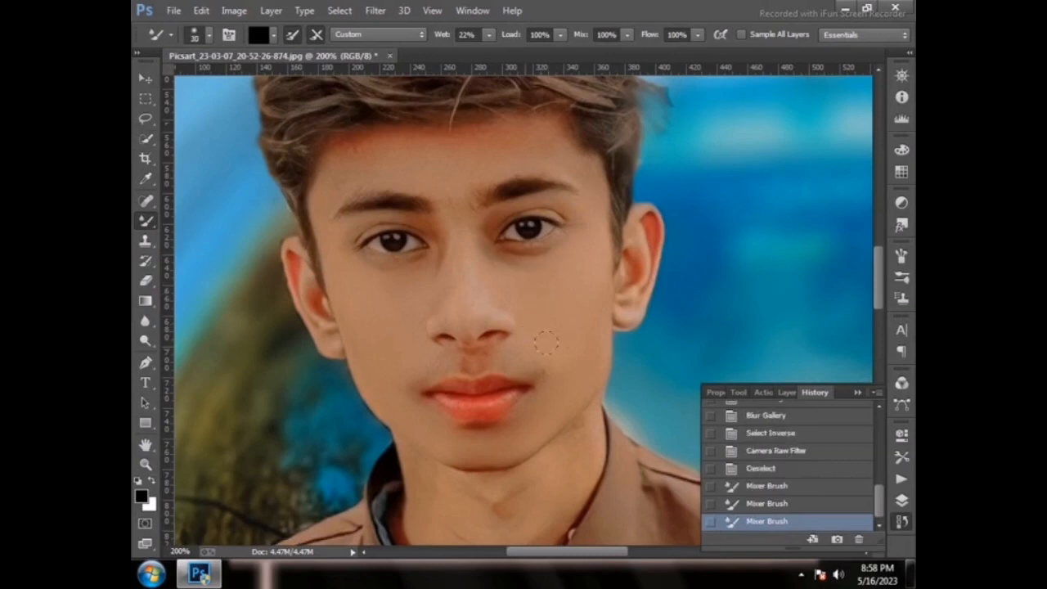
Step: Blend the skin between the nose and upper lip with a 20 px Mixer Brush
{"action": "key", "text": "bracketleft"}
{"action": "key", "text": "bracketleft"}
{"action": "key", "text": "bracketleft"}
{"action": "key", "text": "bracketleft"}
{"action": "left_click_drag", "start_coordinate": [449, 365], "coordinate": [433, 372]}
{"action": "mouse_move", "coordinate": [446, 364]}
{"action": "left_mouse_down"}
{"action": "mouse_move", "coordinate": [434, 365]}
{"action": "mouse_move", "coordinate": [469, 368]}
{"action": "left_mouse_up"}
{"action": "left_click_drag", "start_coordinate": [483, 359], "coordinate": [498, 348]}
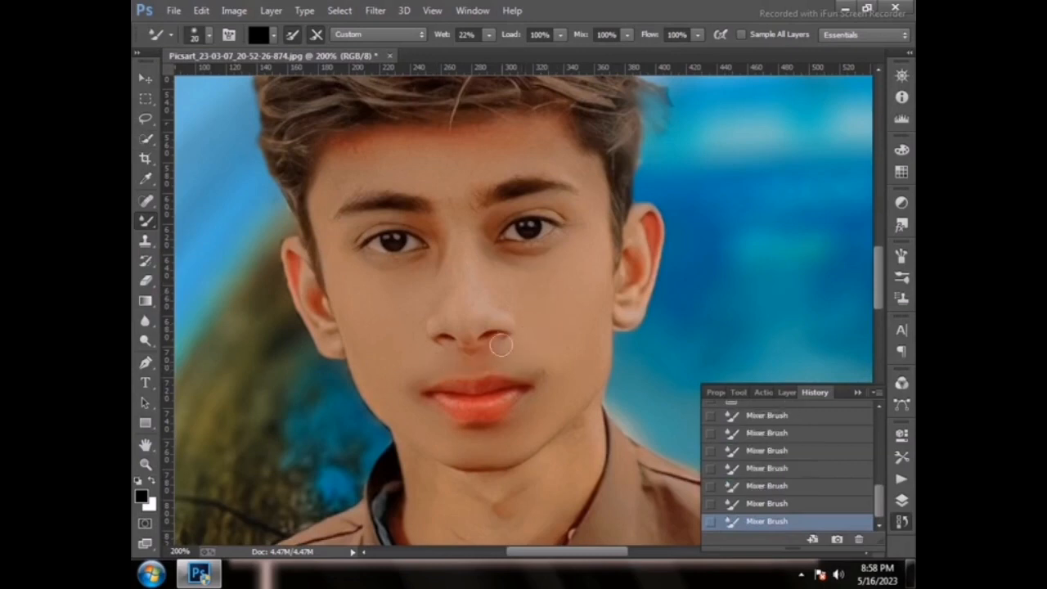
Step: Smooth the nose with a slightly larger Mixer Brush, deleting its first stroke from the history before painting again
{"action": "key", "text": "bracketright"}
{"action": "left_click_drag", "start_coordinate": [463, 304], "coordinate": [450, 334]}
{"action": "left_click", "coordinate": [859, 539]}
{"action": "left_click_drag", "start_coordinate": [453, 292], "coordinate": [444, 286]}
{"action": "scroll", "coordinate": [503, 436], "scroll_direction": "down", "scroll_amount": 2}
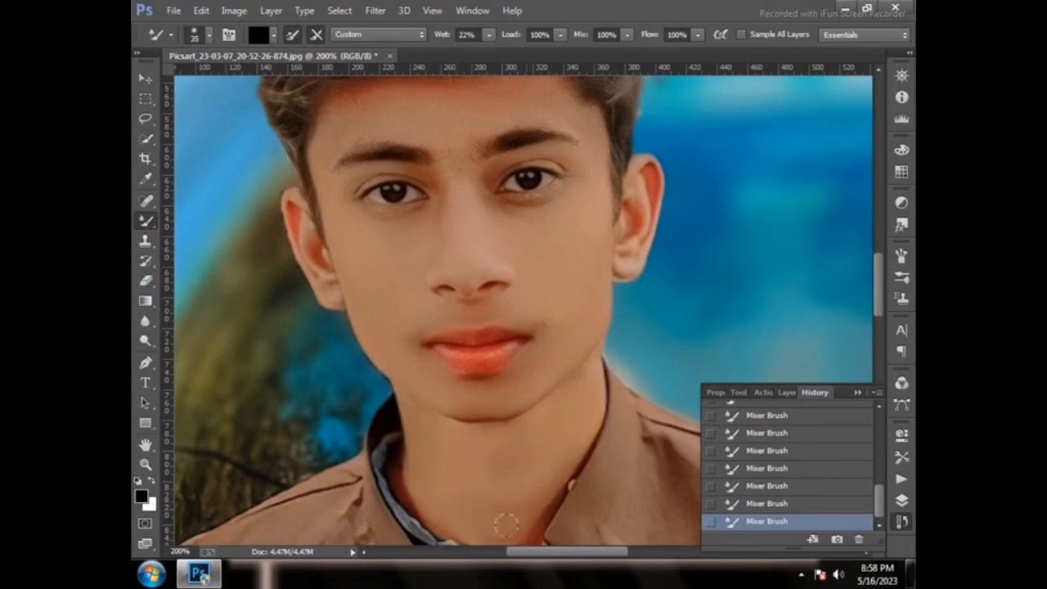
{"action": "scroll", "coordinate": [323, 294], "scroll_direction": "up", "scroll_amount": 2}
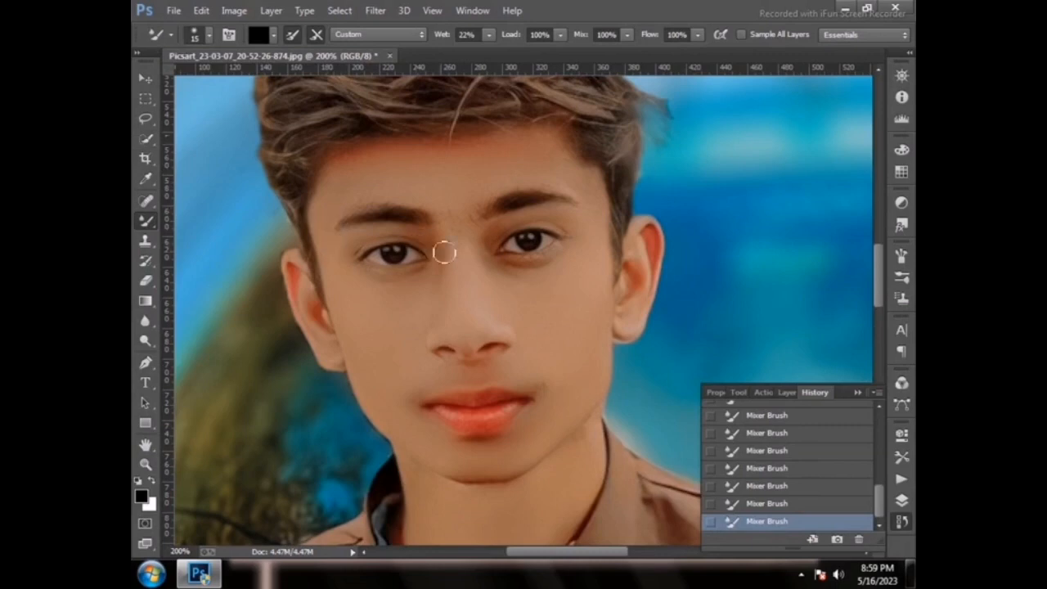
{"action": "scroll", "coordinate": [467, 226], "scroll_direction": "down", "scroll_amount": 2}
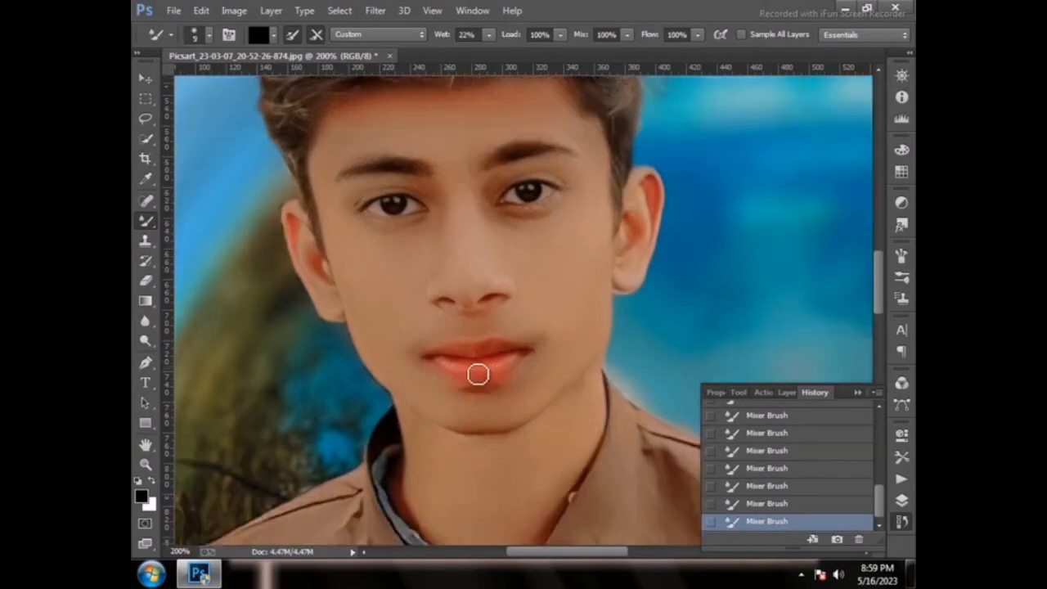
{"action": "scroll", "coordinate": [487, 377], "scroll_direction": "down", "scroll_amount": 3}
Step: Smooth the skin of the hand resting on the car with the Mixer Brush, reducing its size from 40 to 30 px
{"action": "left_click", "coordinate": [146, 465]}
{"action": "right_click", "coordinate": [284, 385]}
{"action": "left_click", "coordinate": [327, 397]}
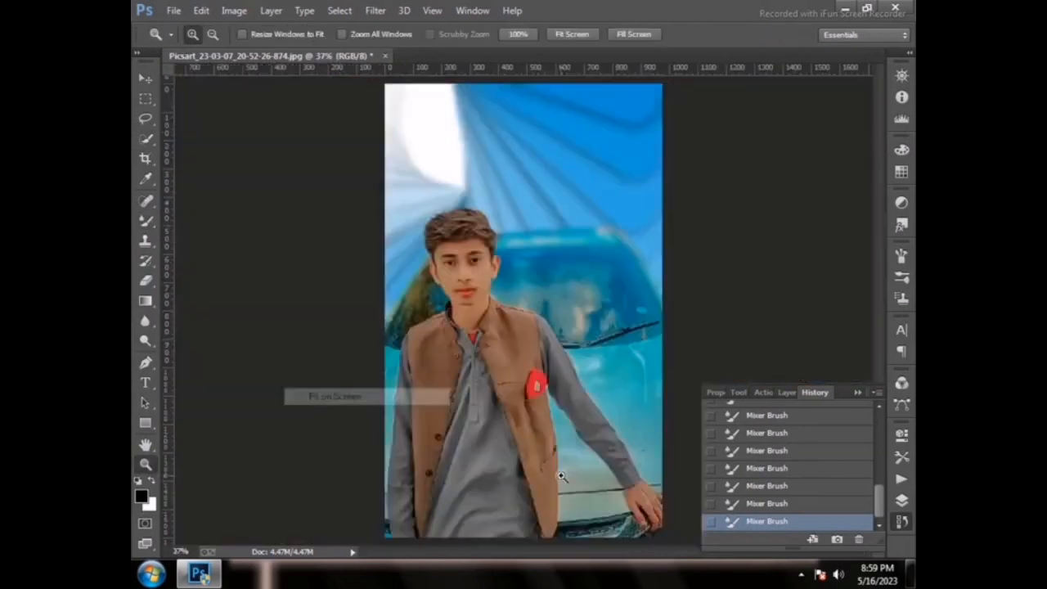
{"action": "left_click", "coordinate": [614, 482]}
{"action": "left_click", "coordinate": [615, 482]}
{"action": "left_click", "coordinate": [615, 482]}
{"action": "scroll", "coordinate": [638, 415], "scroll_direction": "down", "scroll_amount": 4}
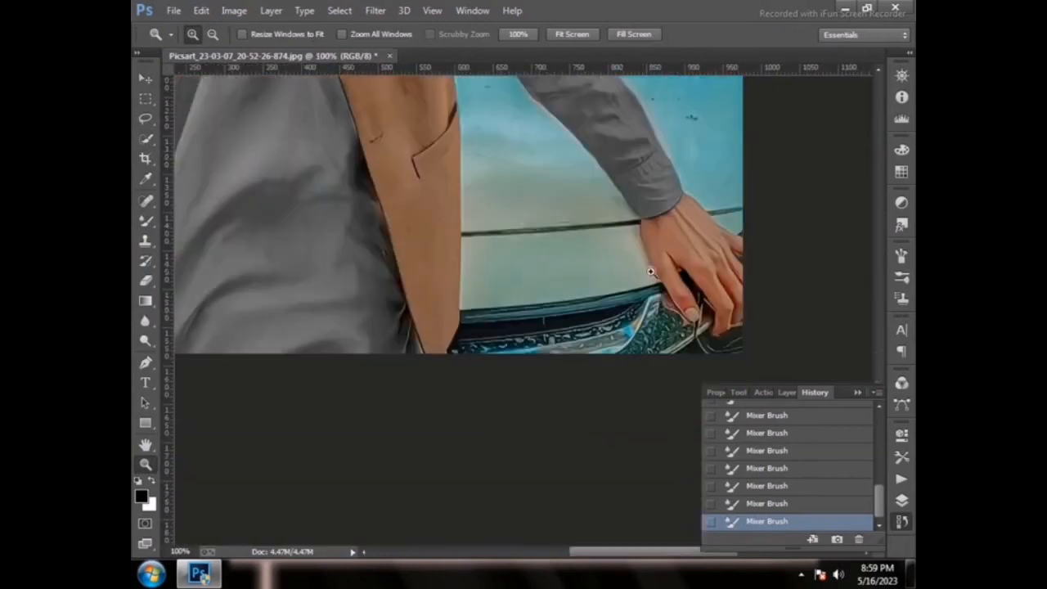
{"action": "left_click", "coordinate": [146, 221]}
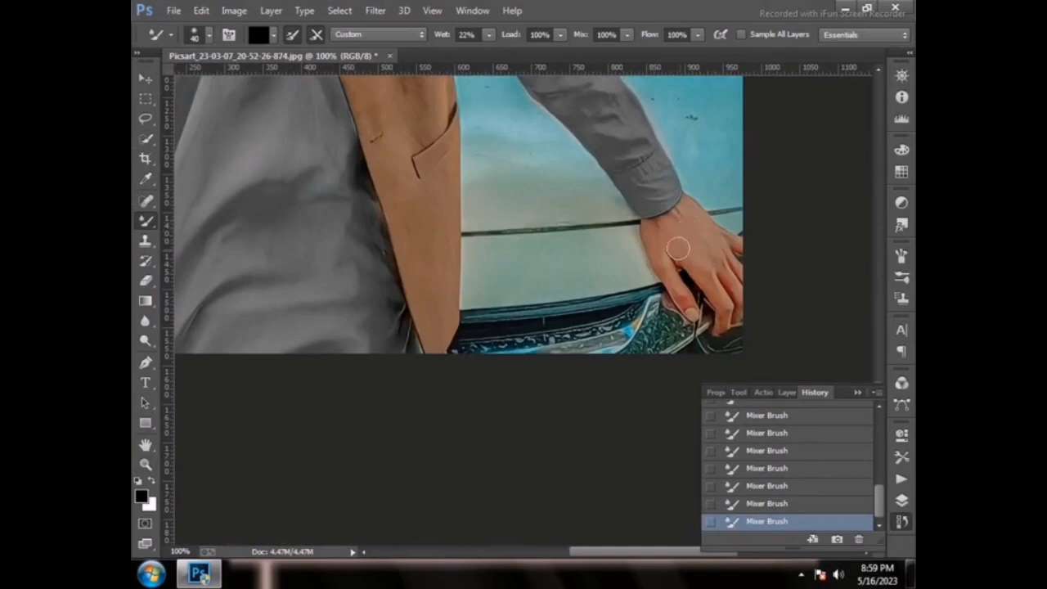
{"action": "key", "text": "bracketleft"}
{"action": "scroll", "coordinate": [669, 239], "scroll_direction": "down", "scroll_amount": 2}
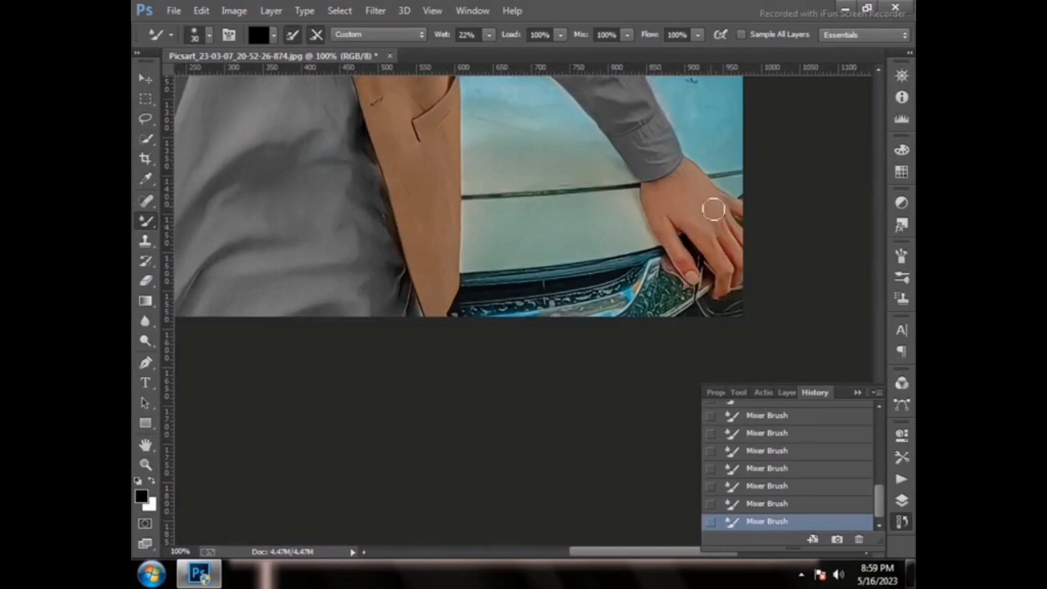
Step: Fit the whole image on screen and open the Camera Raw filter on its presets
{"action": "left_click", "coordinate": [802, 576]}
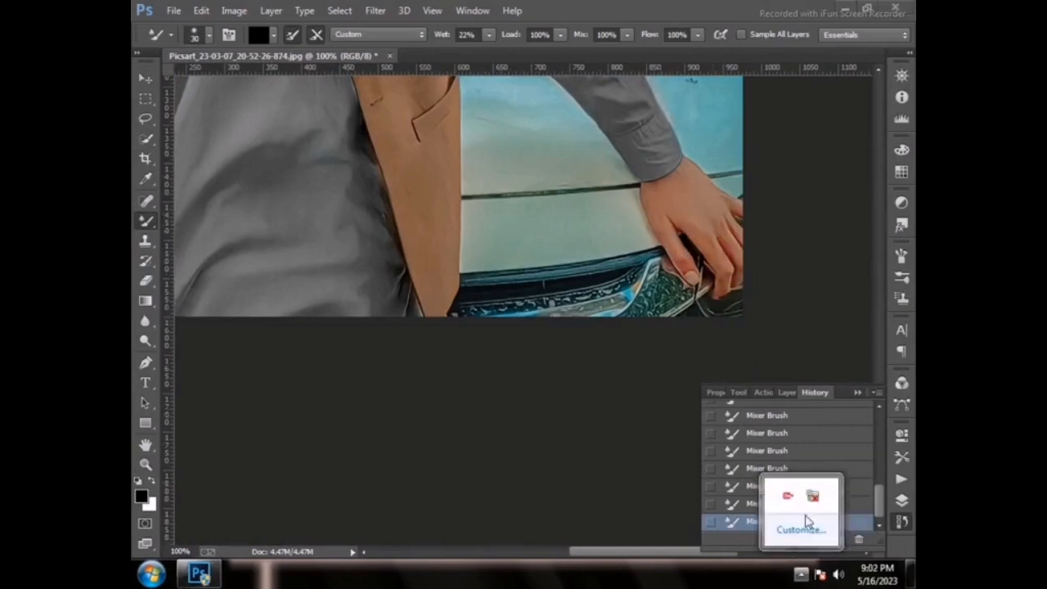
{"action": "key", "text": "z"}
{"action": "right_click", "coordinate": [411, 234]}
{"action": "left_click", "coordinate": [442, 244]}
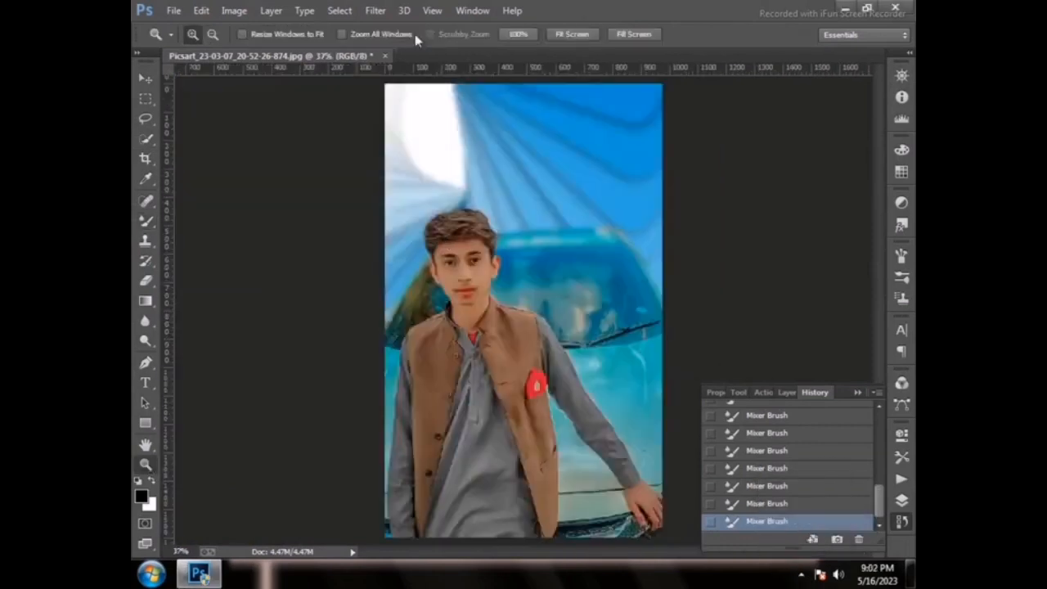
{"action": "left_click", "coordinate": [376, 11]}
{"action": "left_click", "coordinate": [384, 29]}
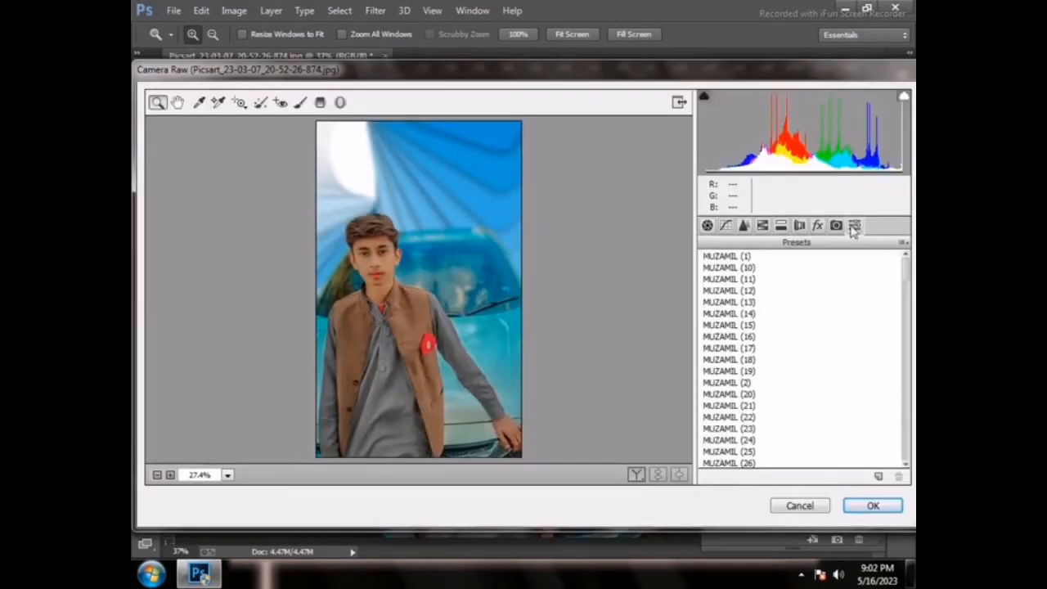
Step: Try the Camera Raw presets numbered 1 and 10 through 16 on the portrait
{"action": "left_click", "coordinate": [744, 256]}
{"action": "left_click", "coordinate": [740, 269]}
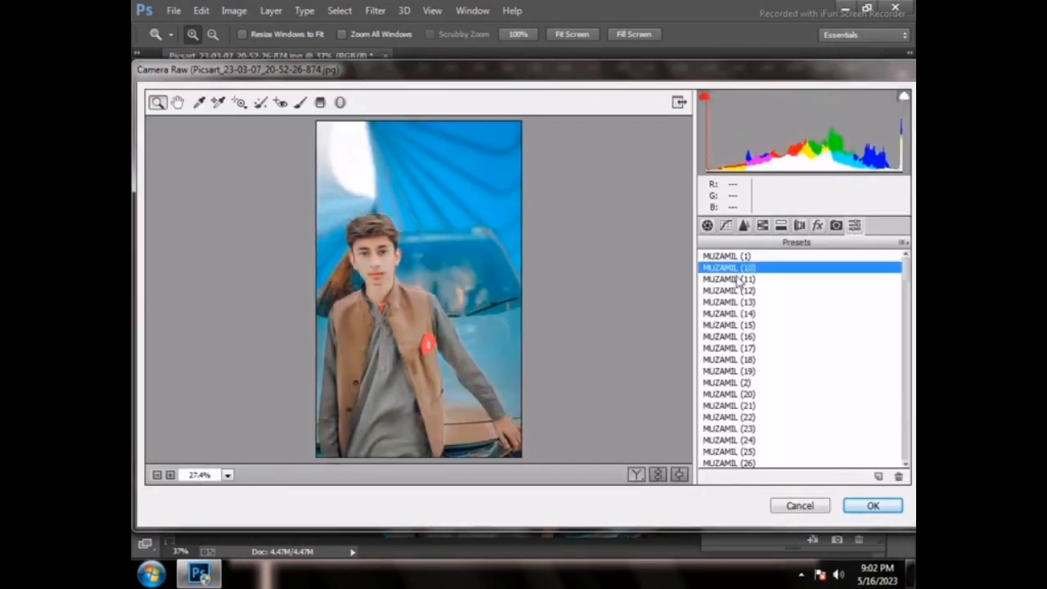
{"action": "left_click", "coordinate": [738, 279]}
{"action": "left_click", "coordinate": [738, 291]}
{"action": "left_click", "coordinate": [738, 303]}
{"action": "left_click", "coordinate": [739, 315]}
{"action": "scroll", "coordinate": [740, 282], "scroll_direction": "down", "scroll_amount": 2}
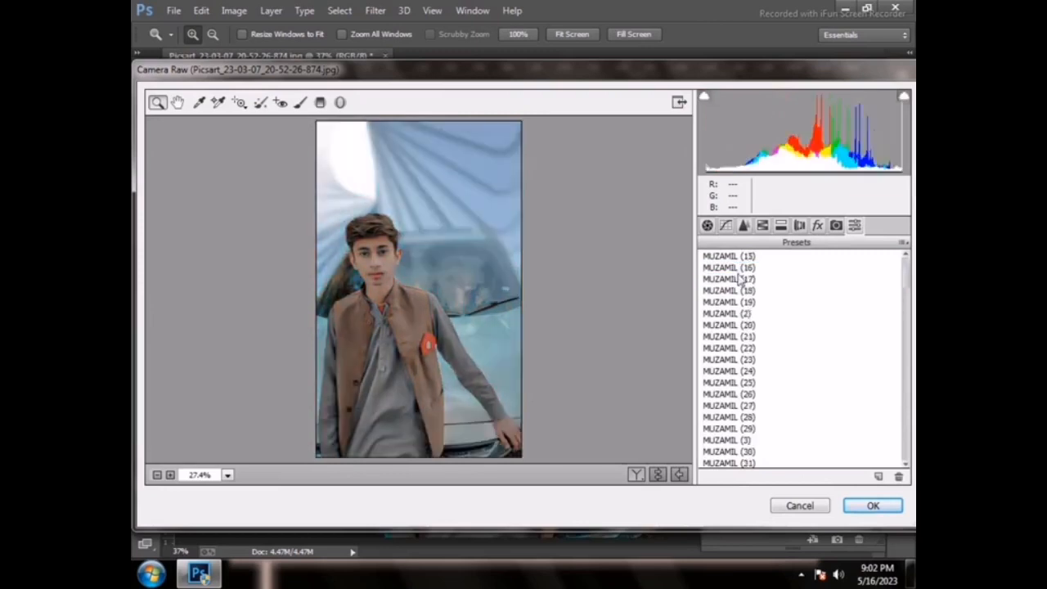
{"action": "scroll", "coordinate": [740, 270], "scroll_direction": "up", "scroll_amount": 1}
{"action": "left_click", "coordinate": [739, 291]}
{"action": "left_click", "coordinate": [739, 303]}
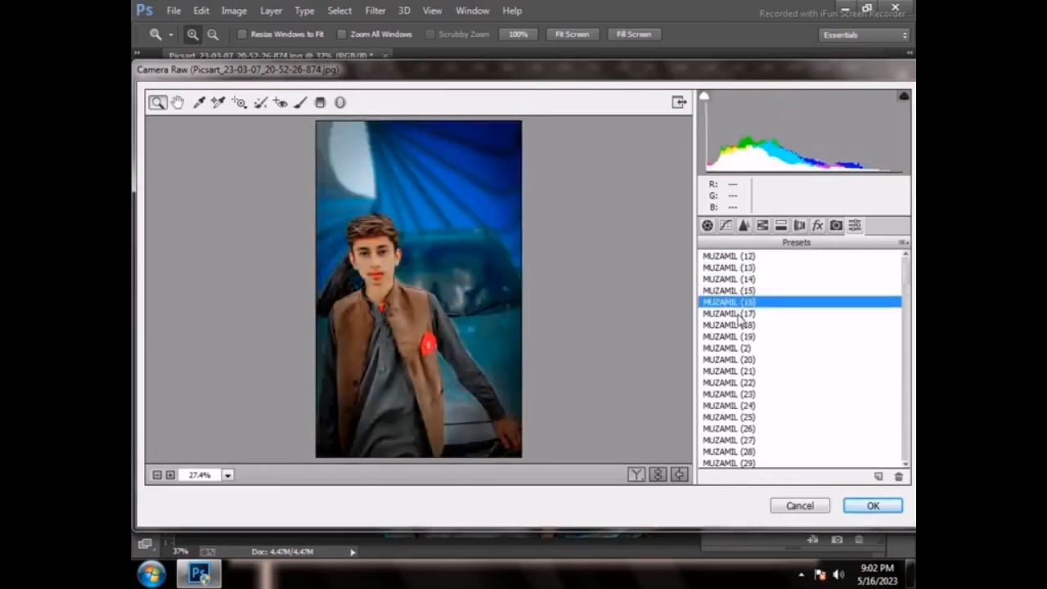
Step: Try further Camera Raw presets on the portrait, including those numbered 19, 22, 28, 3 and 31
{"action": "left_click", "coordinate": [738, 336]}
{"action": "scroll", "coordinate": [739, 335], "scroll_direction": "down", "scroll_amount": 2}
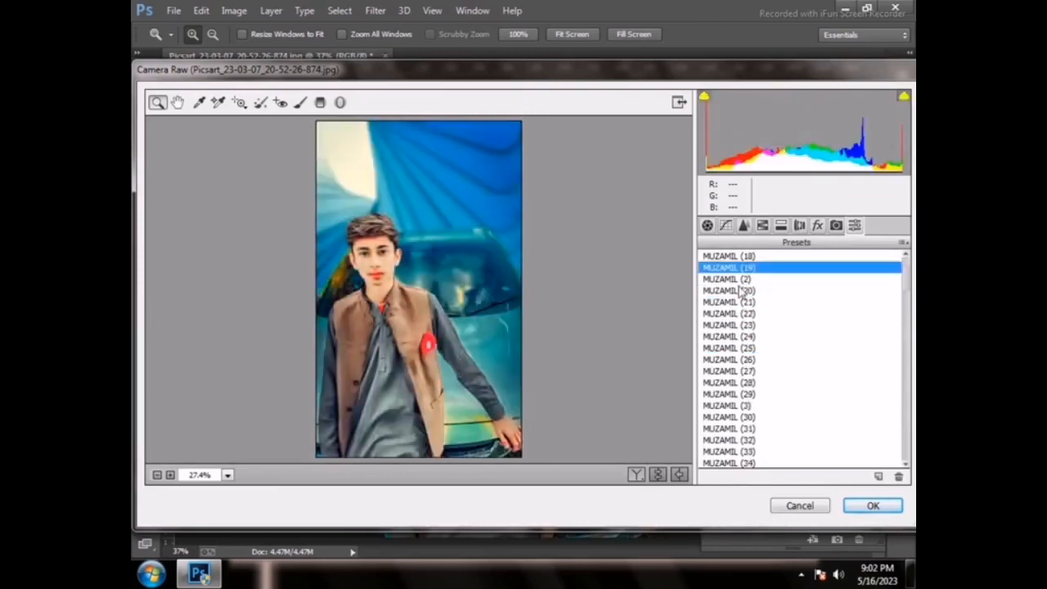
{"action": "left_click", "coordinate": [740, 290]}
{"action": "left_click", "coordinate": [739, 302]}
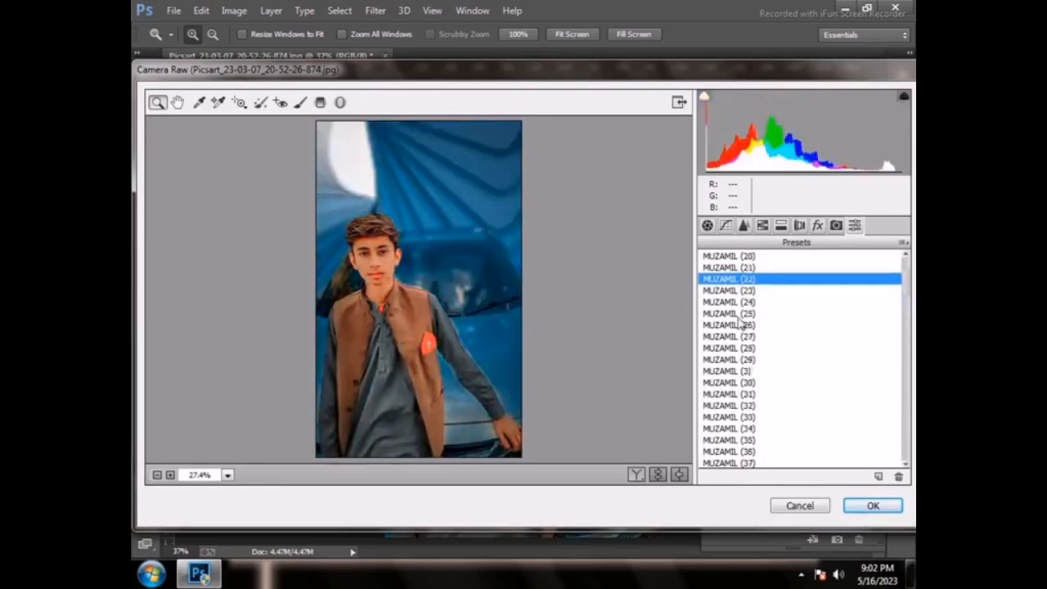
{"action": "scroll", "coordinate": [740, 296], "scroll_direction": "down", "scroll_amount": 1}
{"action": "left_click", "coordinate": [741, 292]}
{"action": "left_click", "coordinate": [740, 302]}
{"action": "left_click", "coordinate": [738, 315]}
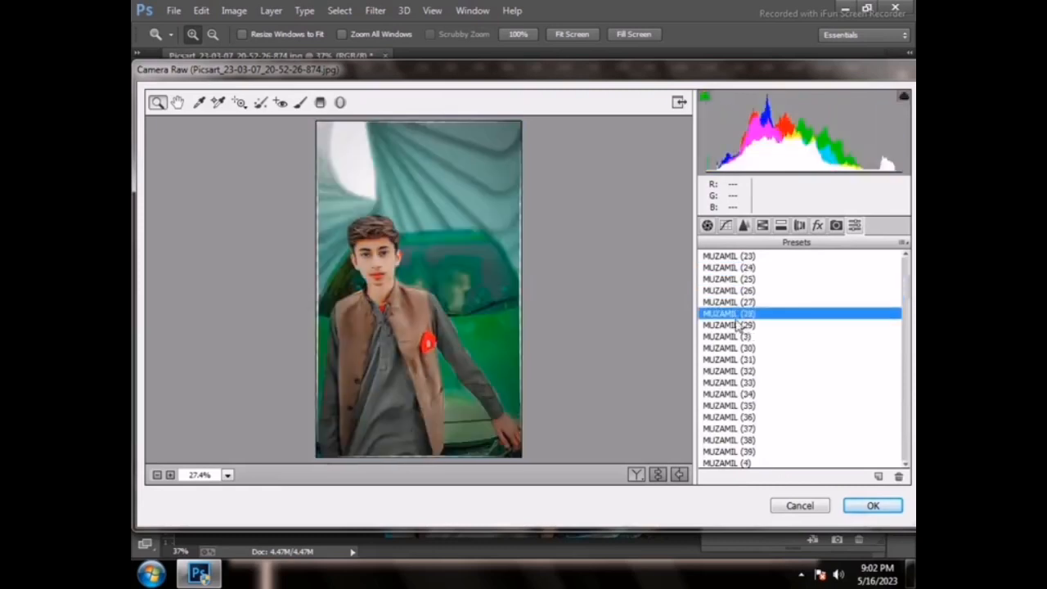
{"action": "left_click", "coordinate": [736, 325]}
{"action": "left_click", "coordinate": [734, 336]}
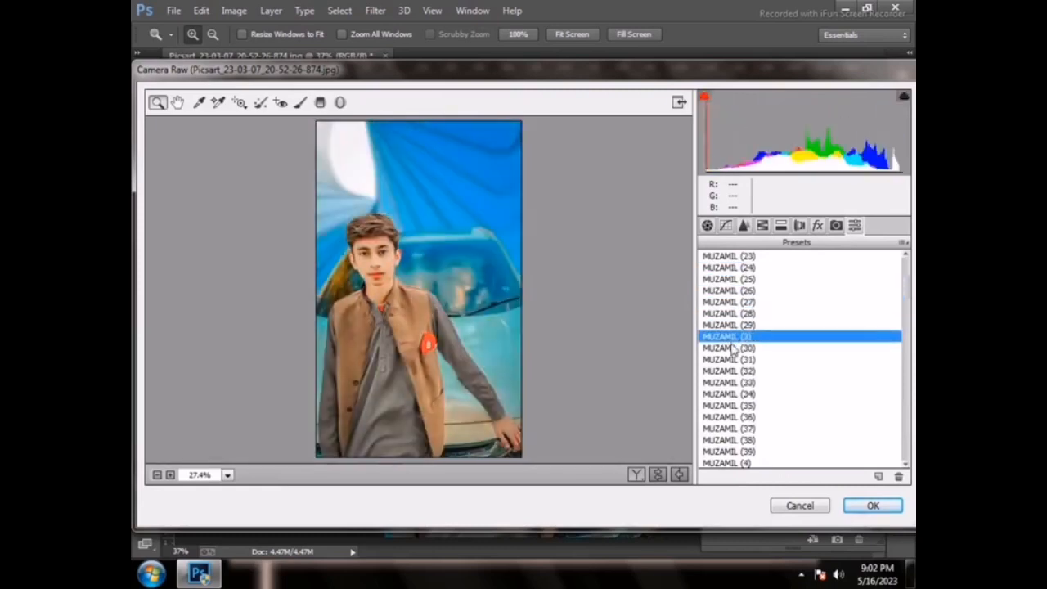
{"action": "left_click", "coordinate": [732, 349]}
{"action": "left_click", "coordinate": [732, 360]}
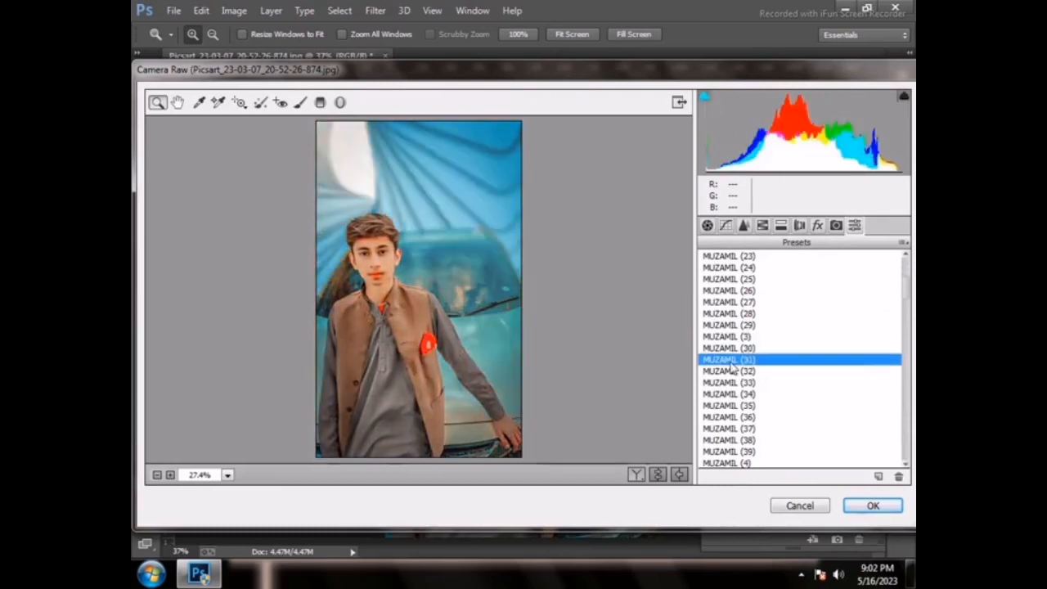
Step: Compare the presets numbered 32 and 33, and choose number 32
{"action": "scroll", "coordinate": [735, 360], "scroll_direction": "down", "scroll_amount": 2}
{"action": "left_click", "coordinate": [741, 303]}
{"action": "left_click", "coordinate": [744, 315]}
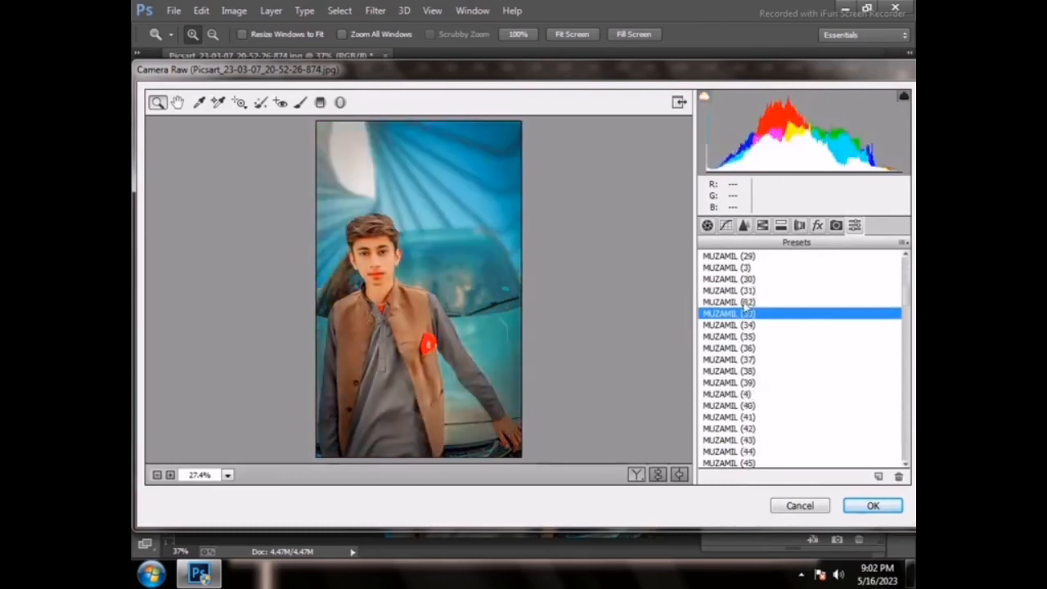
{"action": "left_click", "coordinate": [743, 304]}
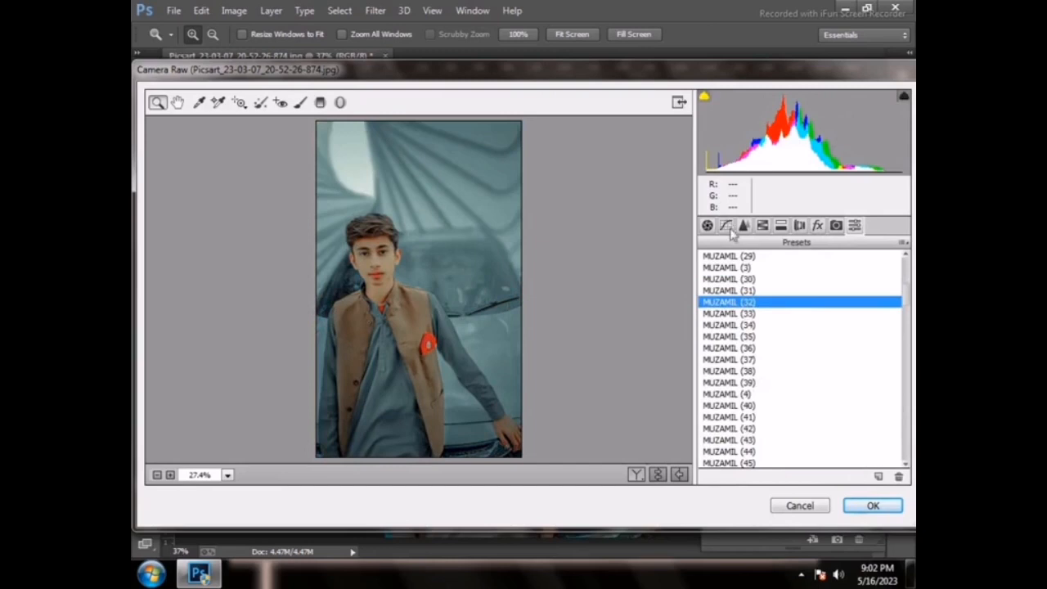
Step: Set the Reds luminance to +25 and apply the Camera Raw adjustments
{"action": "left_click", "coordinate": [762, 226]}
{"action": "left_click", "coordinate": [797, 284]}
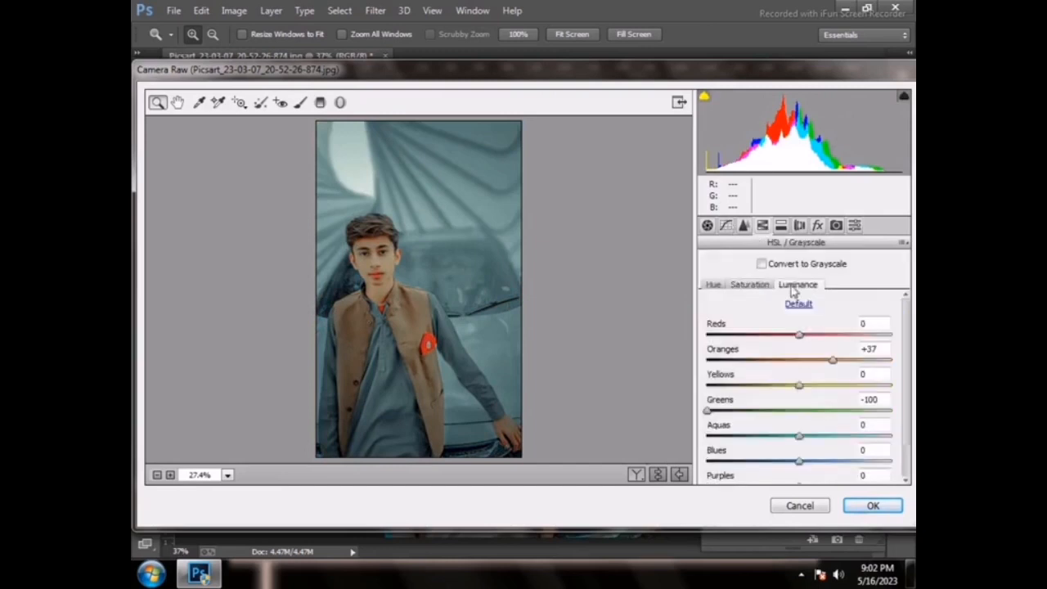
{"action": "left_click_drag", "start_coordinate": [800, 333], "coordinate": [822, 334]}
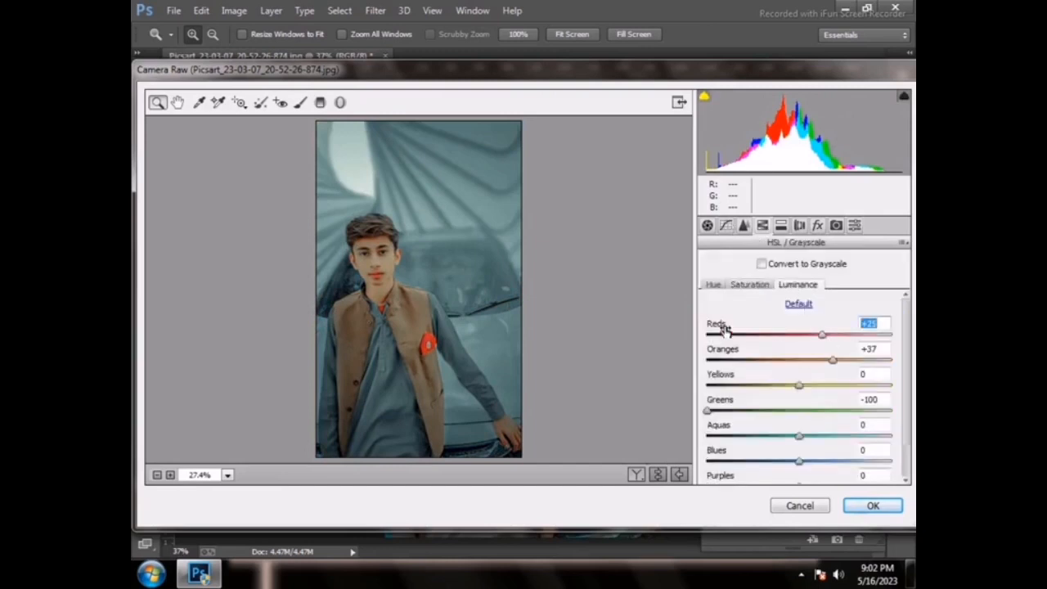
{"action": "key", "text": "Return"}
Step: Place the image 0a272bc1c85c590f76f1a99925711f6c from the desktop folder "500 gift test" as an embedded layer
{"action": "left_click", "coordinate": [174, 11]}
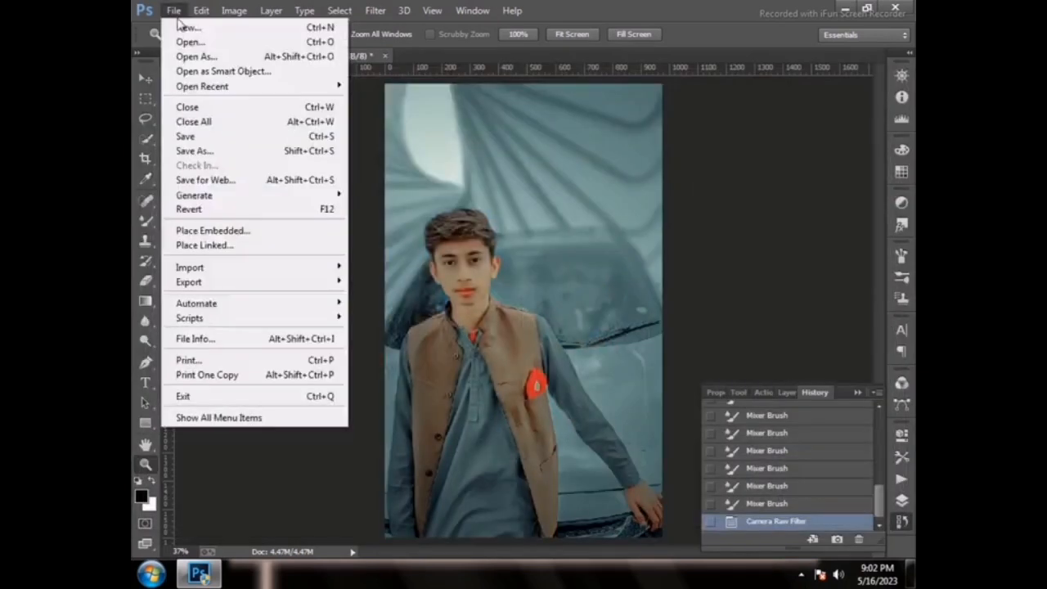
{"action": "left_click", "coordinate": [204, 230]}
{"action": "scroll", "coordinate": [331, 194], "scroll_direction": "down", "scroll_amount": 5}
{"action": "scroll", "coordinate": [337, 200], "scroll_direction": "down", "scroll_amount": 3}
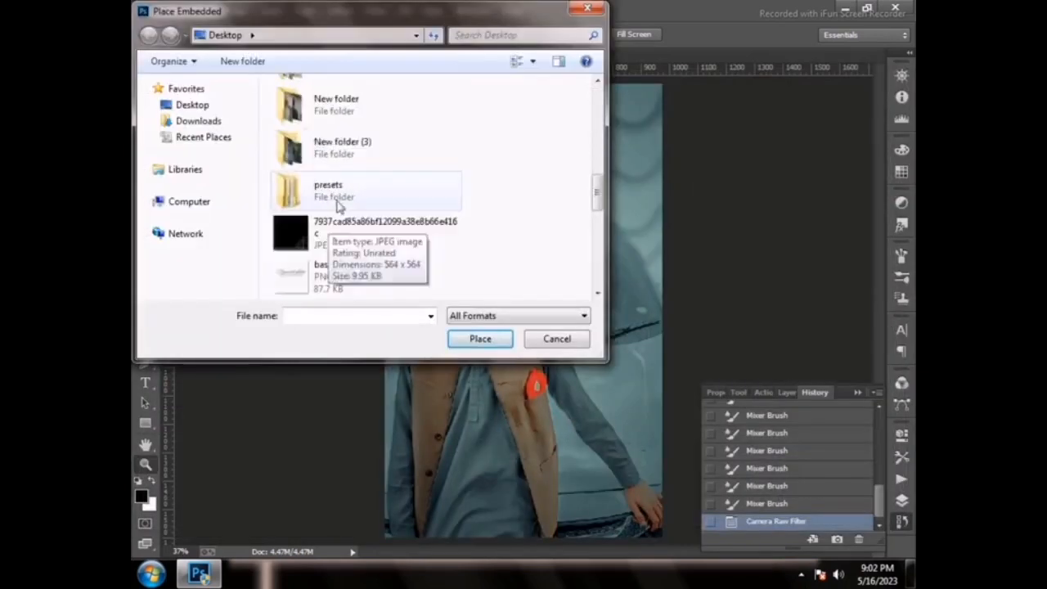
{"action": "scroll", "coordinate": [341, 147], "scroll_direction": "down", "scroll_amount": 5}
{"action": "scroll", "coordinate": [341, 145], "scroll_direction": "up", "scroll_amount": 7}
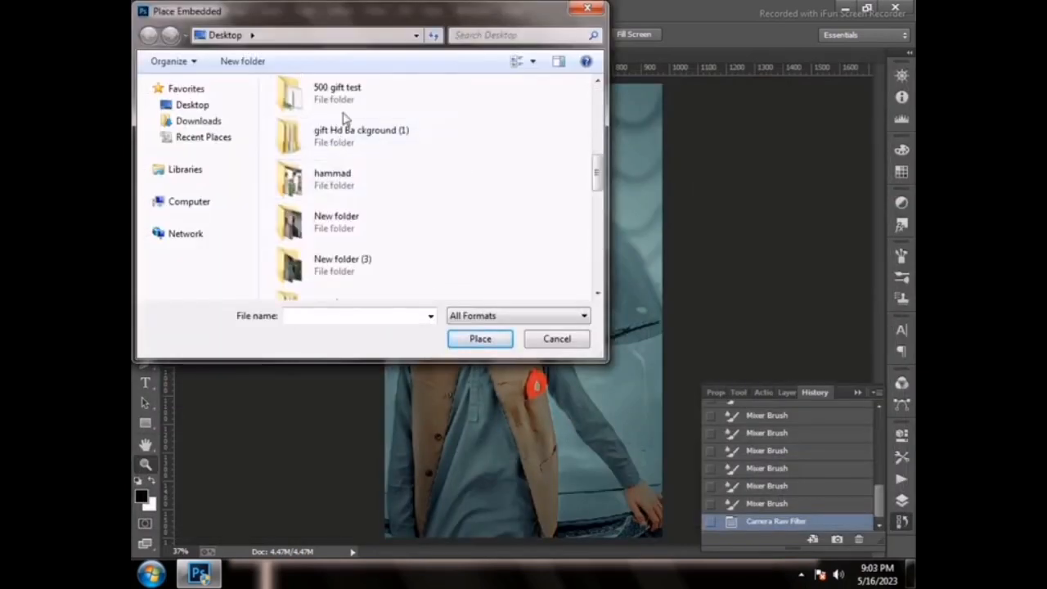
{"action": "double_click", "coordinate": [346, 102]}
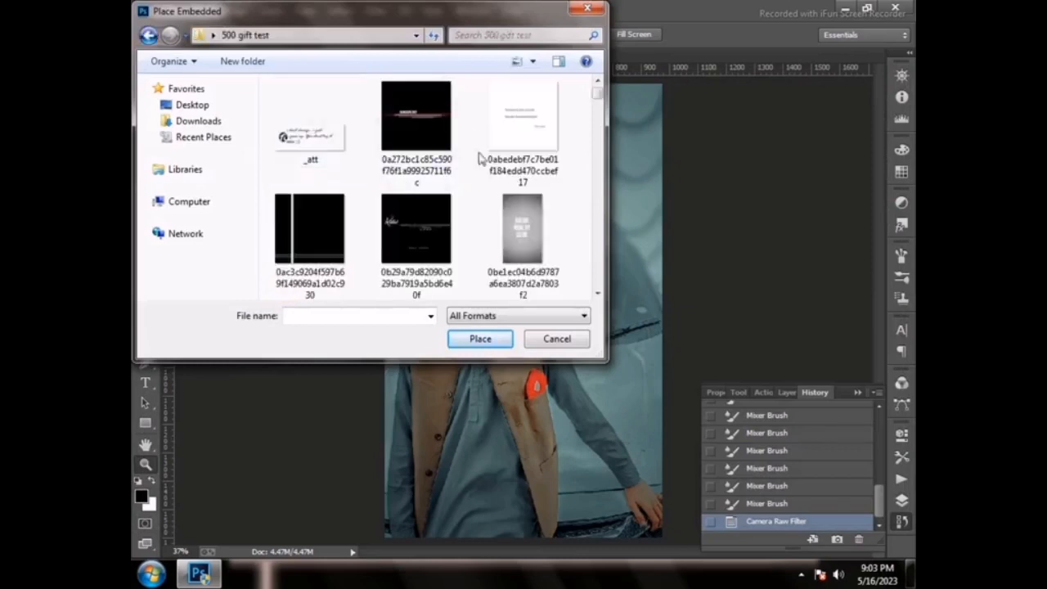
{"action": "double_click", "coordinate": [434, 133]}
Step: Commit the placed image and set its layer's blend mode to Lighten after trying Linear Burn
{"action": "left_click", "coordinate": [792, 392]}
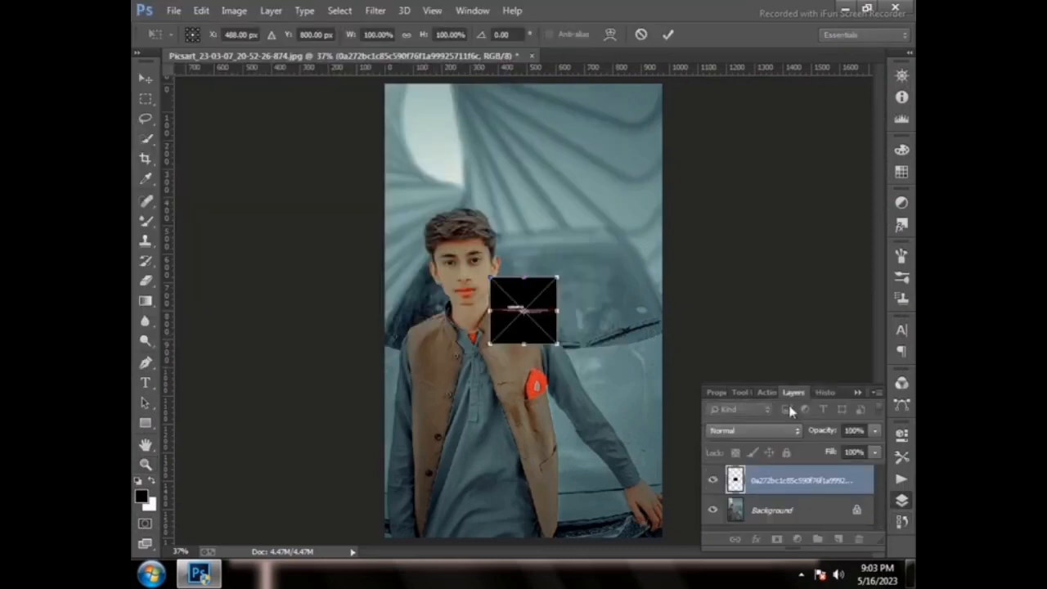
{"action": "left_click", "coordinate": [753, 430]}
{"action": "left_click", "coordinate": [671, 121]}
{"action": "key", "text": "Return"}
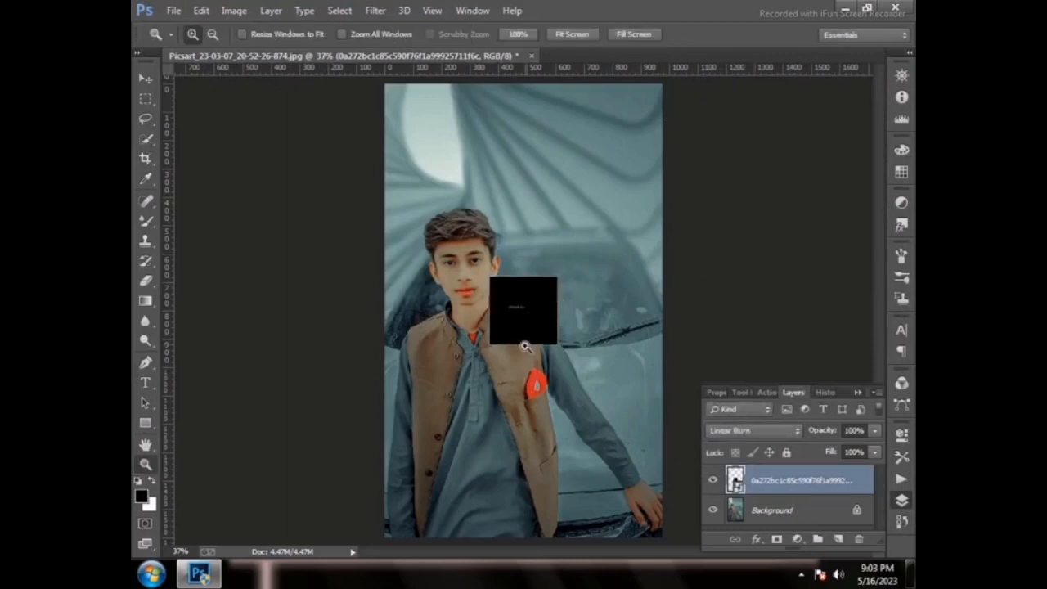
{"action": "left_click", "coordinate": [752, 430]}
{"action": "left_click", "coordinate": [736, 150]}
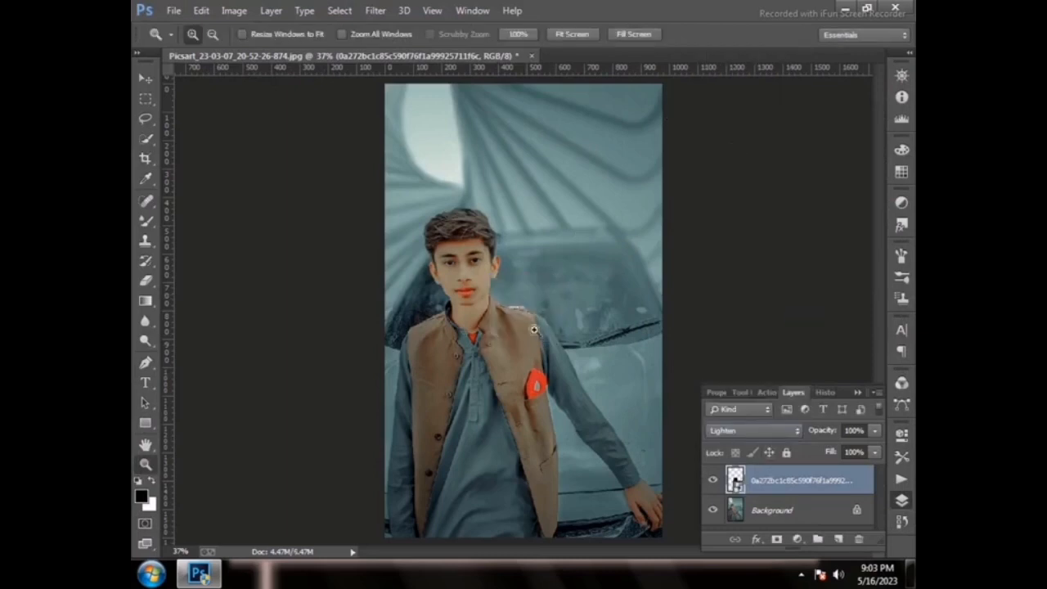
Step: Move the text overlay onto the car window beside the subject's head and inspect it up close
{"action": "left_click", "coordinate": [145, 77]}
{"action": "left_click_drag", "start_coordinate": [518, 313], "coordinate": [580, 279]}
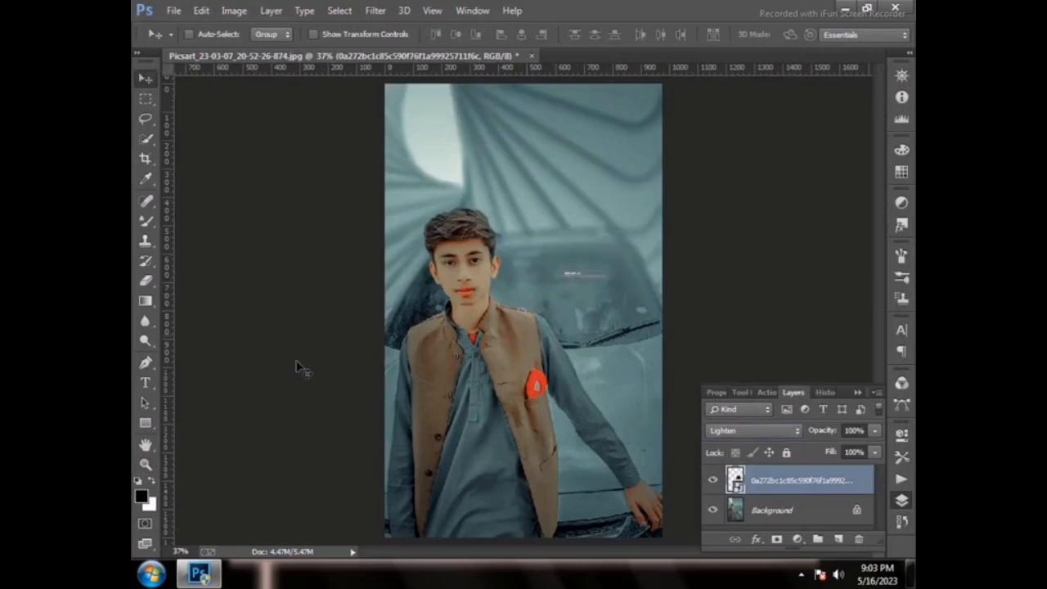
{"action": "left_click", "coordinate": [145, 464]}
{"action": "left_click_drag", "start_coordinate": [506, 248], "coordinate": [679, 300]}
{"action": "right_click", "coordinate": [628, 279]}
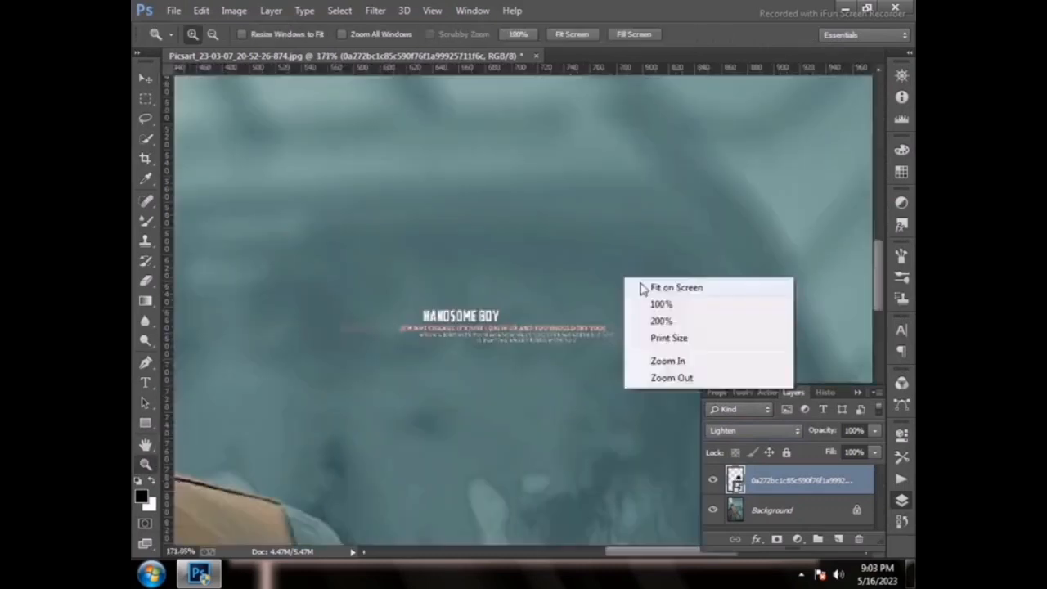
{"action": "left_click", "coordinate": [646, 288]}
Step: Delete the placed text overlay layer
{"action": "left_click", "coordinate": [857, 542]}
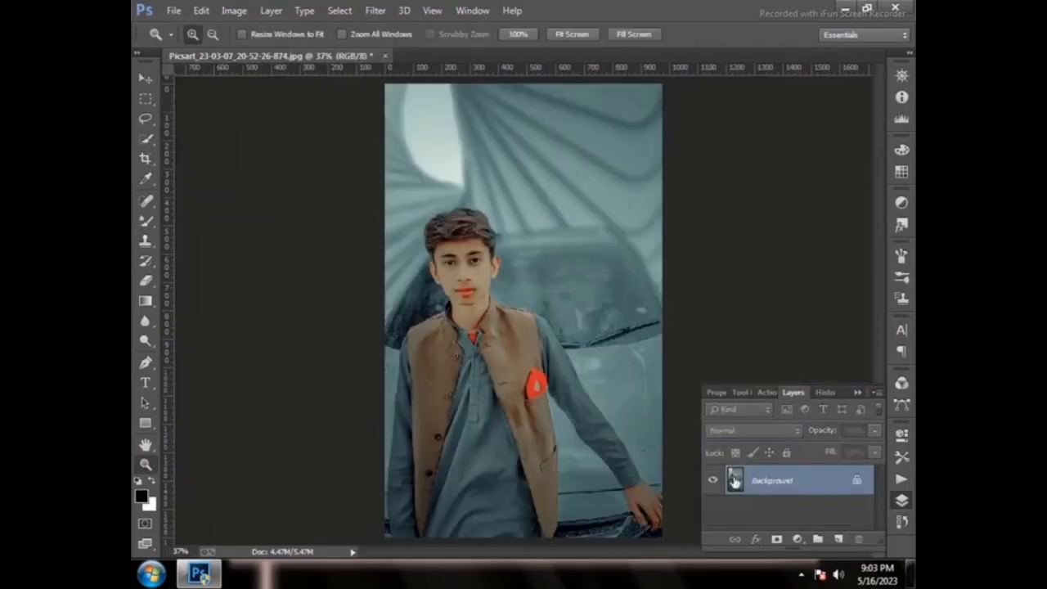
{"action": "double_click", "coordinate": [144, 14]}
{"action": "double_click", "coordinate": [187, 18]}
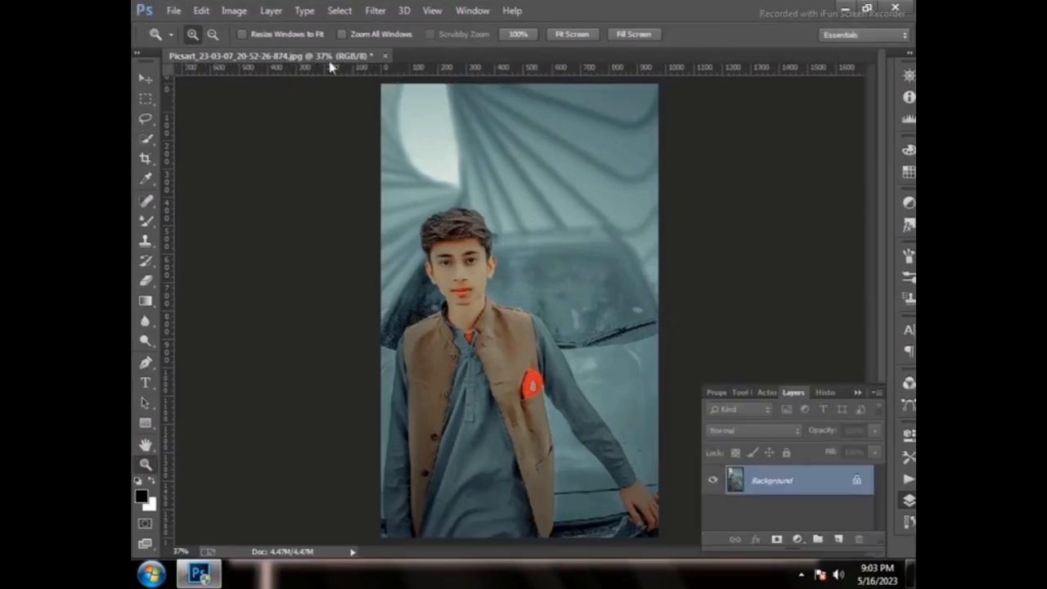
Step: Place the photographer's basic logo file from the desktop as an embedded layer
{"action": "left_click", "coordinate": [173, 10]}
{"action": "left_click", "coordinate": [215, 229]}
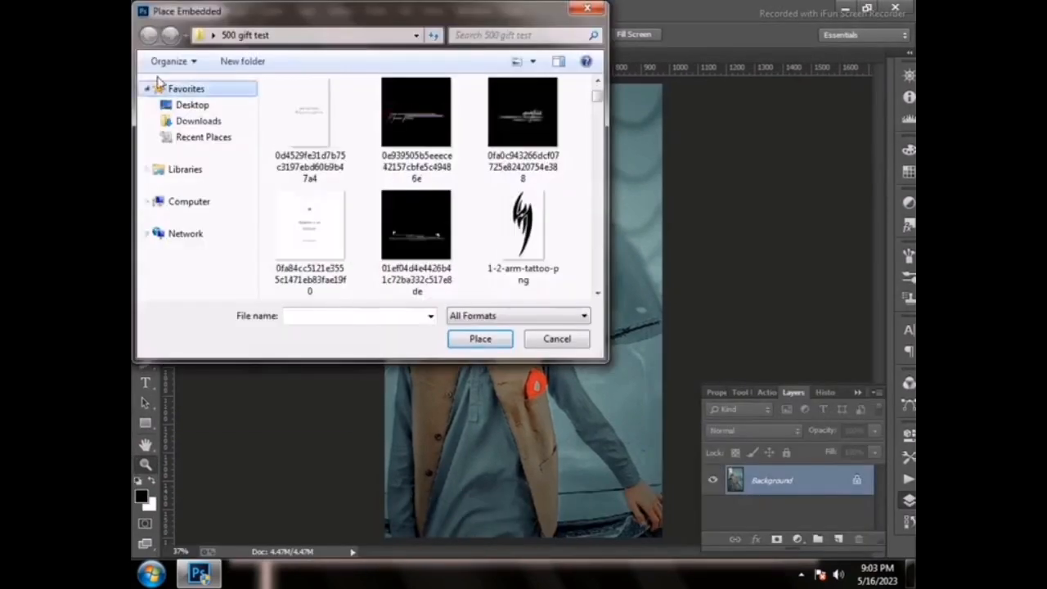
{"action": "scroll", "coordinate": [346, 199], "scroll_direction": "down", "scroll_amount": 2}
{"action": "scroll", "coordinate": [346, 201], "scroll_direction": "down", "scroll_amount": 5}
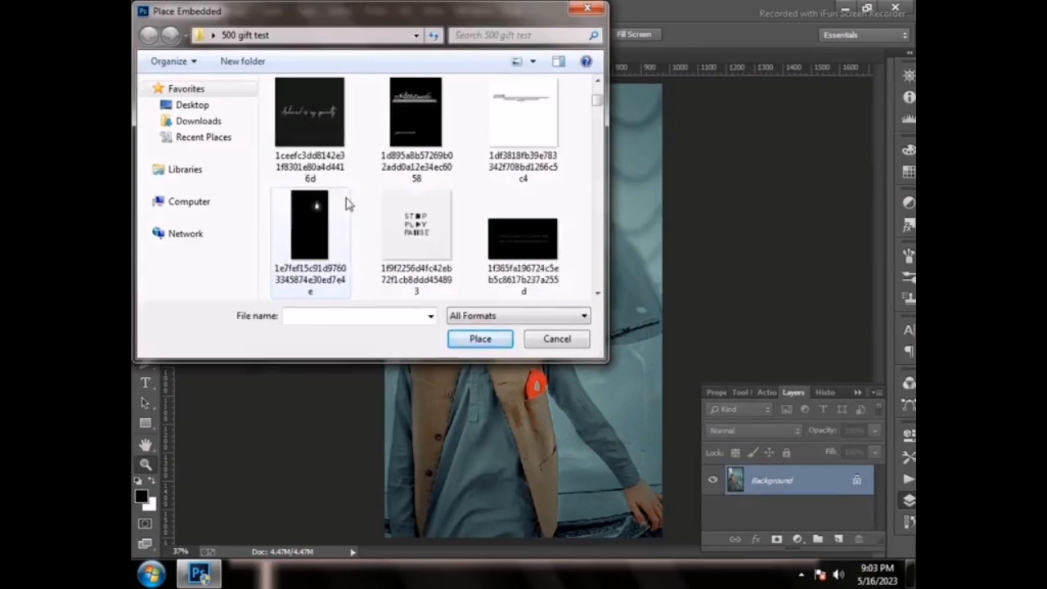
{"action": "left_click", "coordinate": [174, 105]}
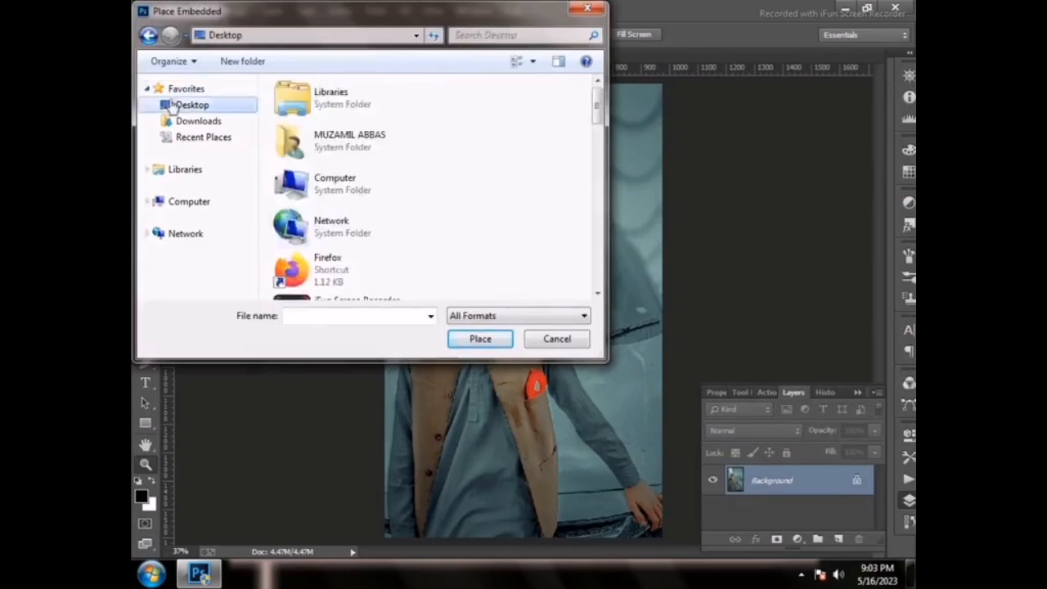
{"action": "scroll", "coordinate": [397, 236], "scroll_direction": "down", "scroll_amount": 5}
{"action": "left_click", "coordinate": [353, 275]}
{"action": "double_click", "coordinate": [353, 276]}
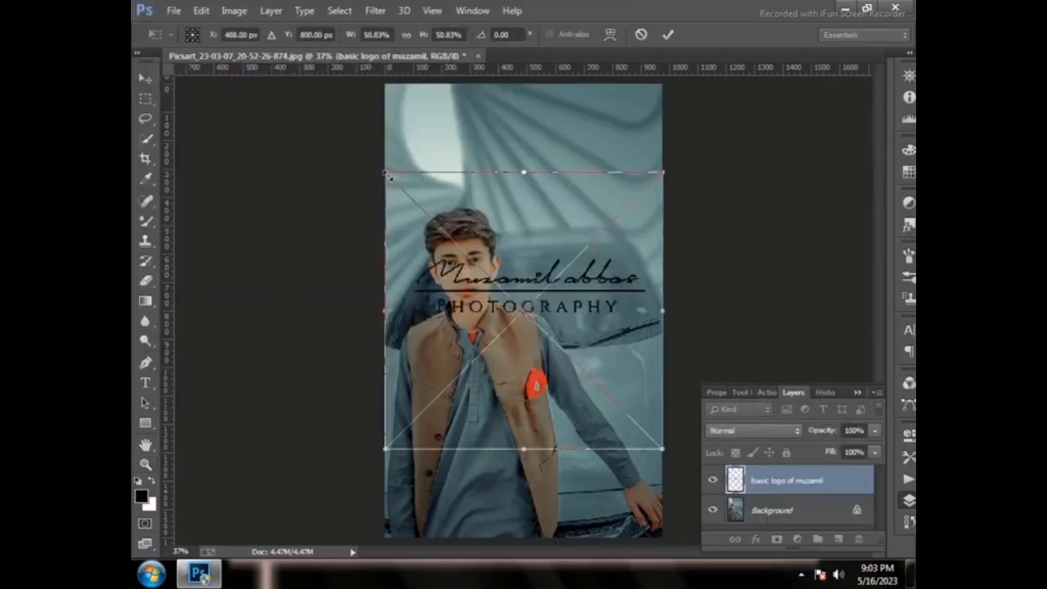
Step: Shrink the photography logo, position it on the car window beside the subject, and commit the placement
{"action": "left_click_drag", "start_coordinate": [388, 175], "coordinate": [597, 298]}
{"action": "right_click", "coordinate": [590, 295]}
{"action": "left_click", "coordinate": [592, 307]}
Step: Flatten the image and save it as a progressive JPEG at quality 12 (Maximum) with 3 scans
{"action": "left_click", "coordinate": [172, 10]}
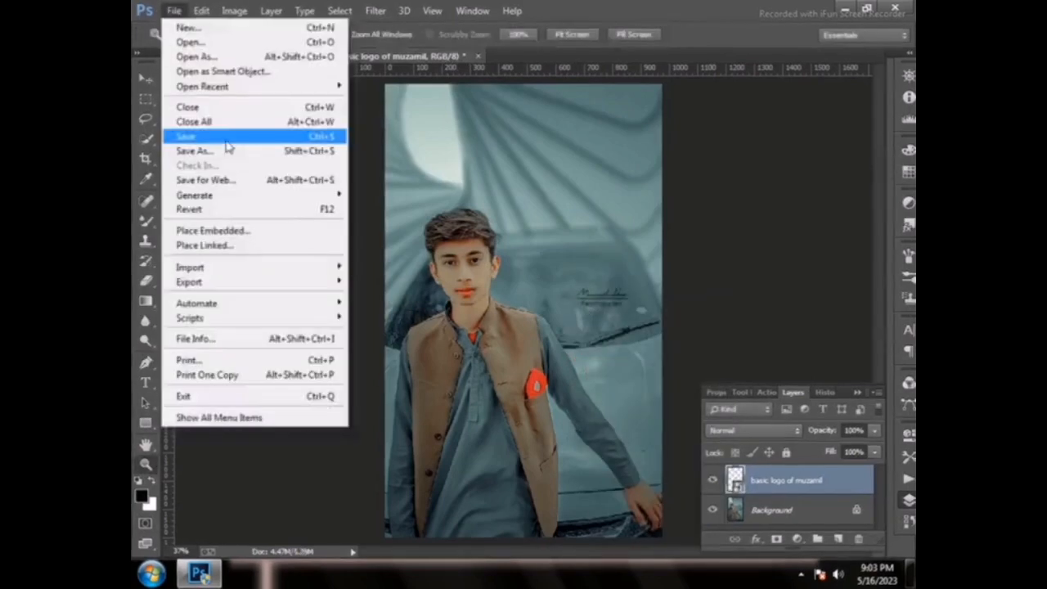
{"action": "left_click", "coordinate": [221, 136]}
{"action": "left_click", "coordinate": [409, 303]}
{"action": "left_click", "coordinate": [367, 422]}
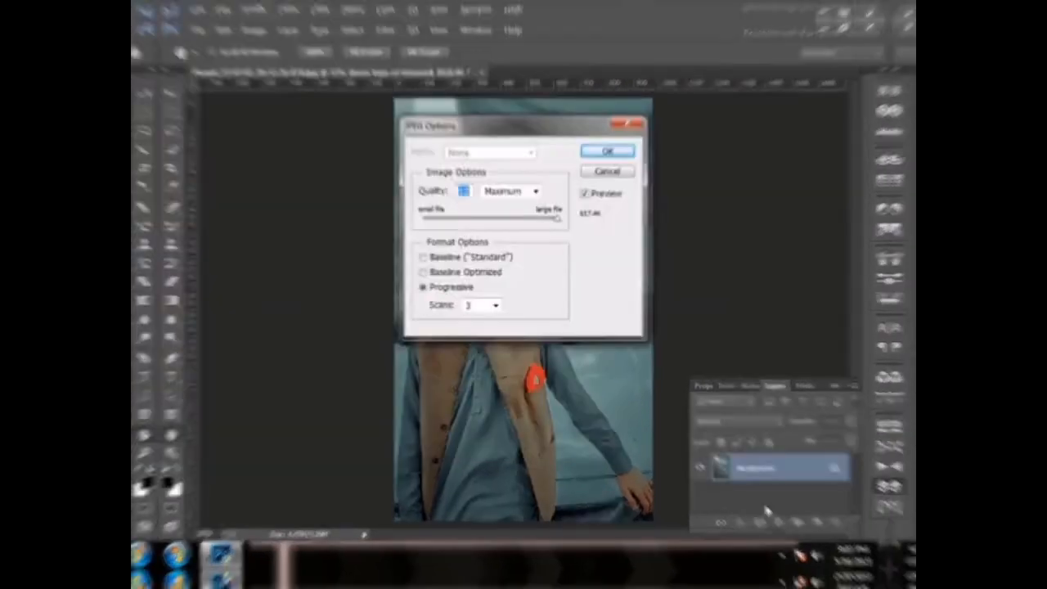
{"action": "key", "text": "Return"}
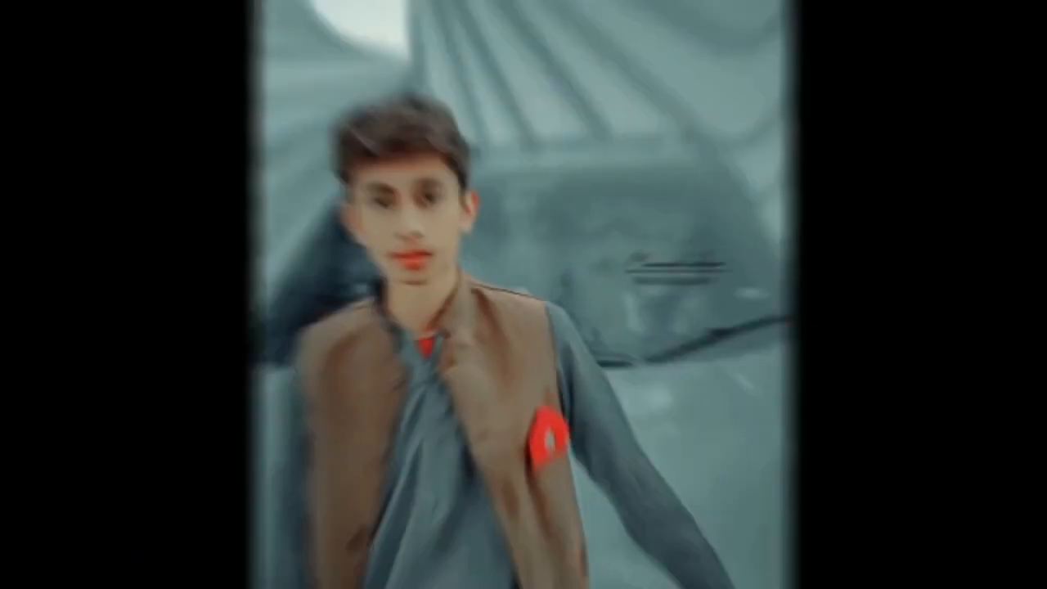